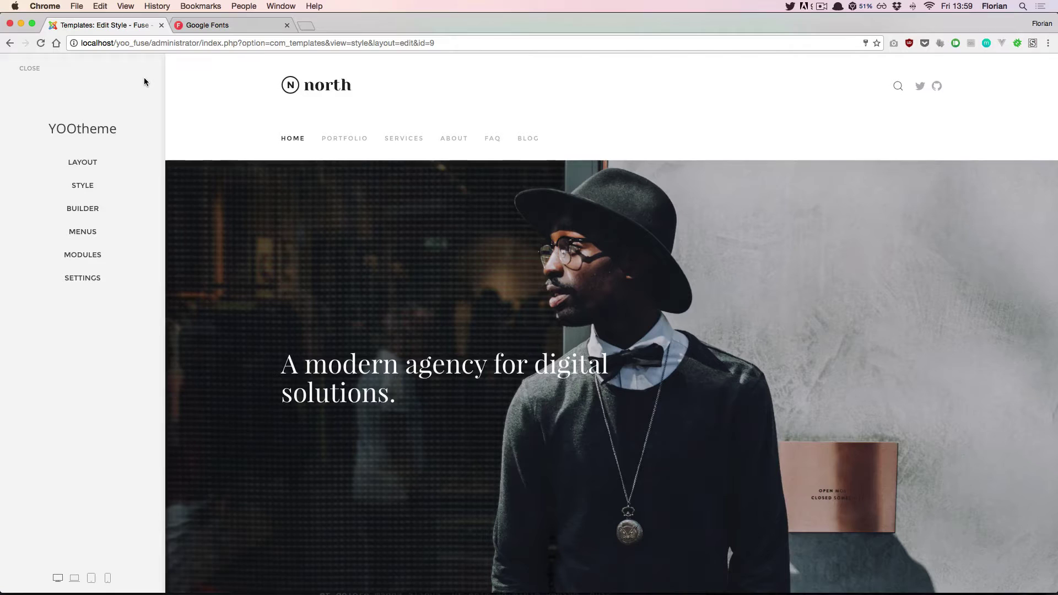
Open the Style settings to reveal the Minimal style's general and component sections.
left_click(111, 189)
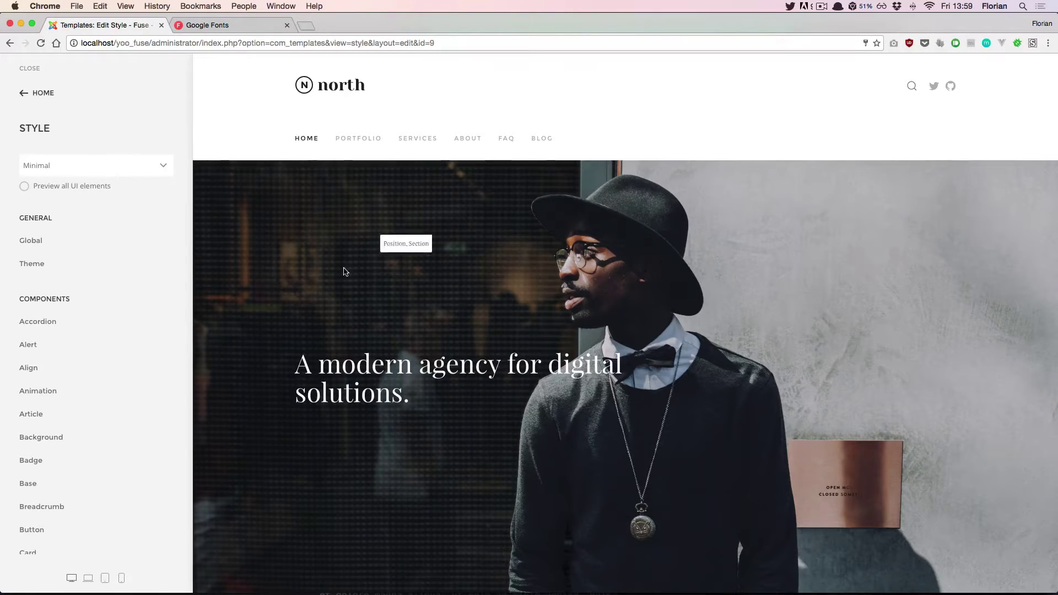
left_click(167, 170)
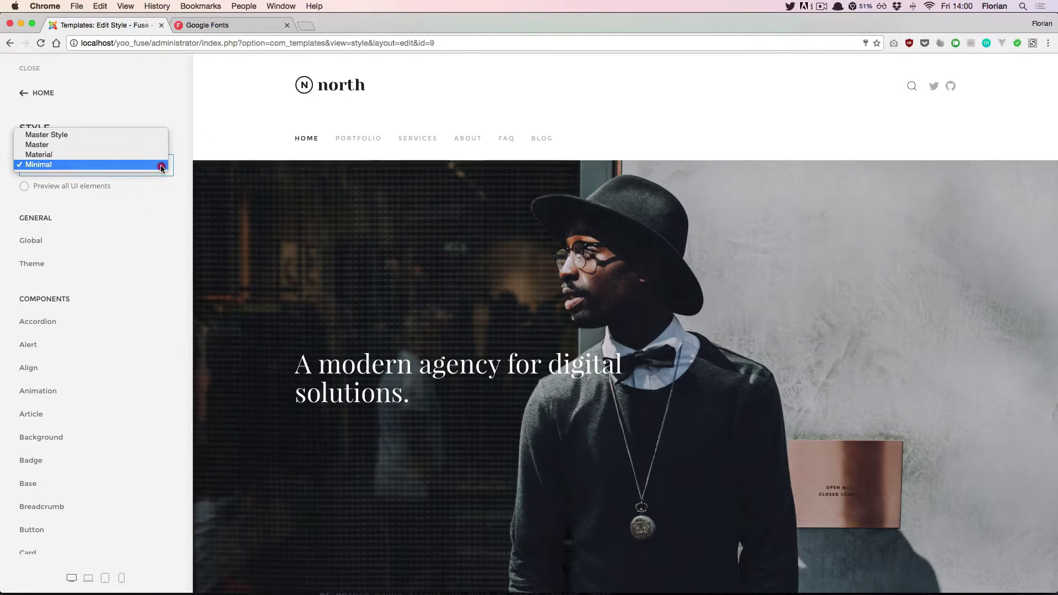
left_click(165, 165)
left_click(166, 143)
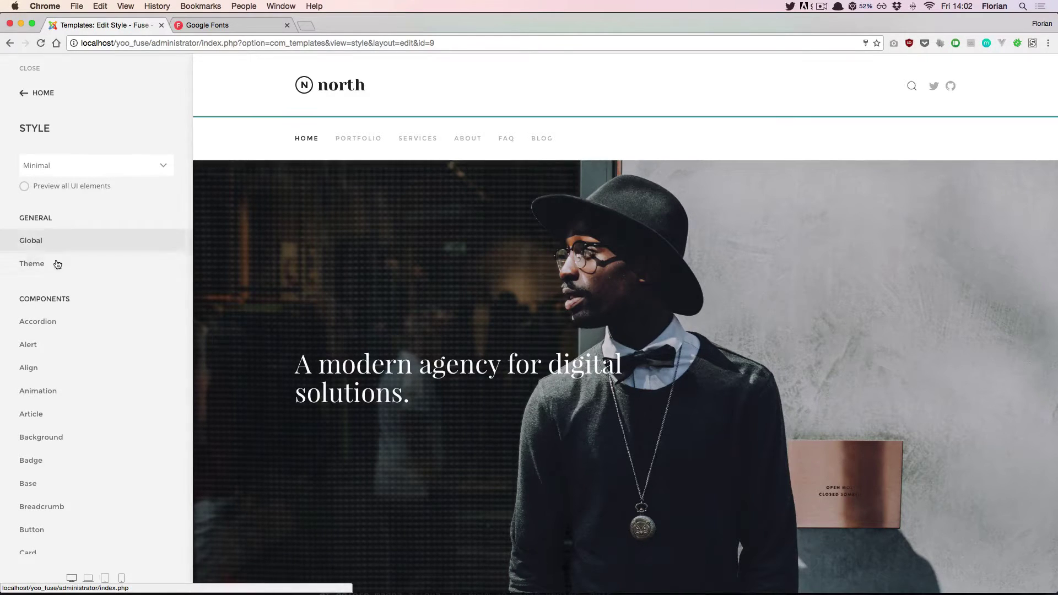
Scroll through the Minimal style's component list.
scroll(45, 236, "down", 2)
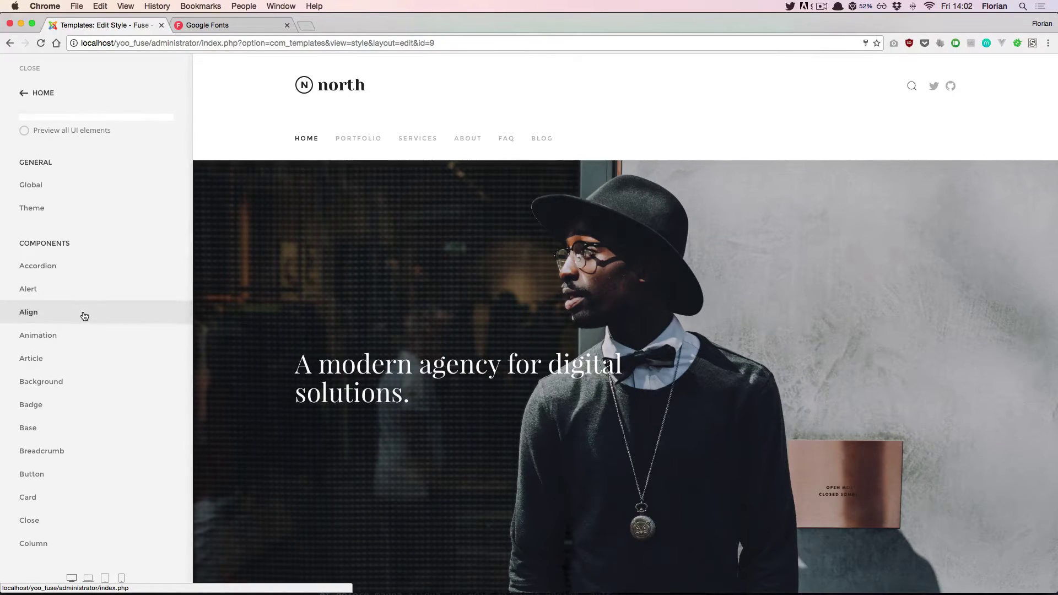
scroll(83, 315, "down", 3)
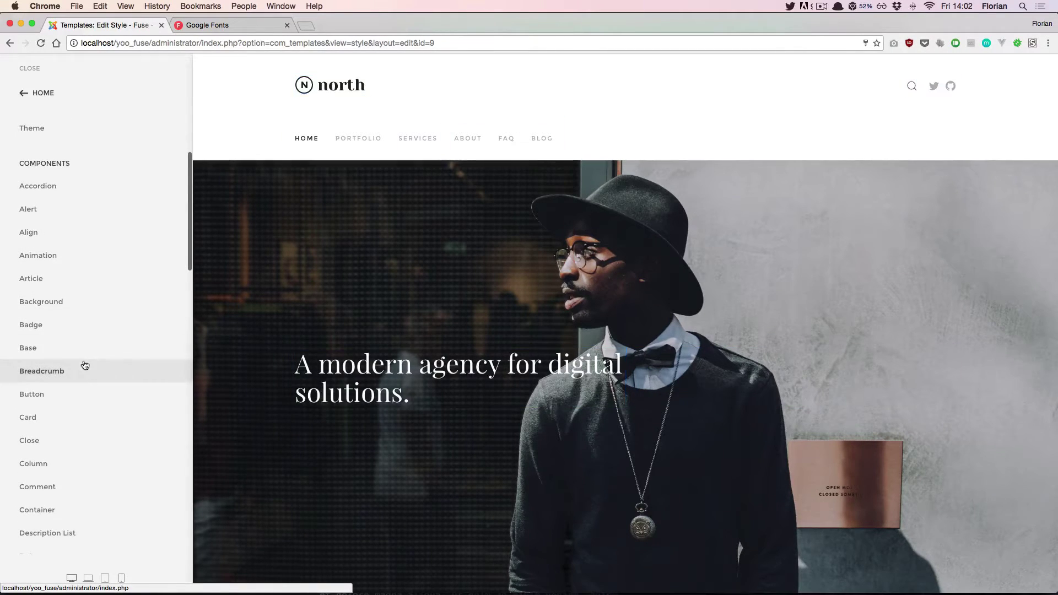
scroll(80, 366, "down", 1)
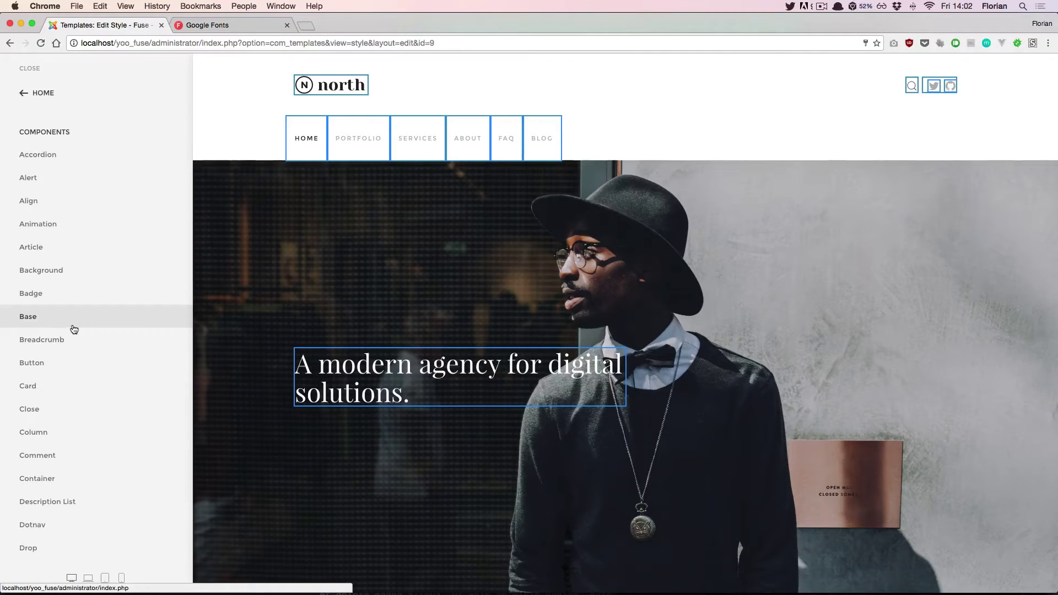
scroll(70, 325, "down", 3)
scroll(72, 325, "up", 10)
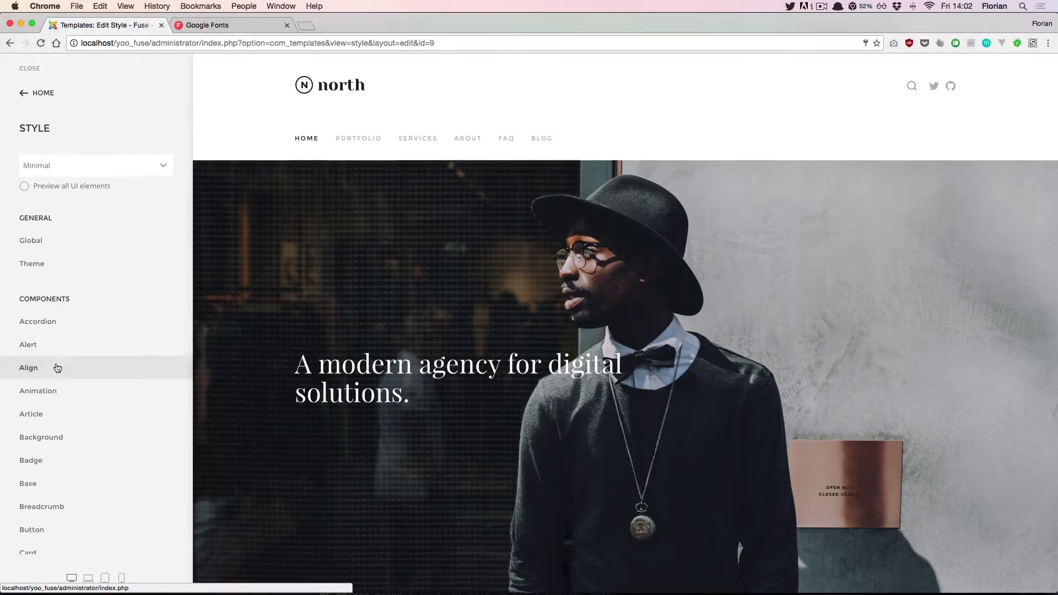
scroll(57, 368, "down", 3)
scroll(57, 367, "down", 1)
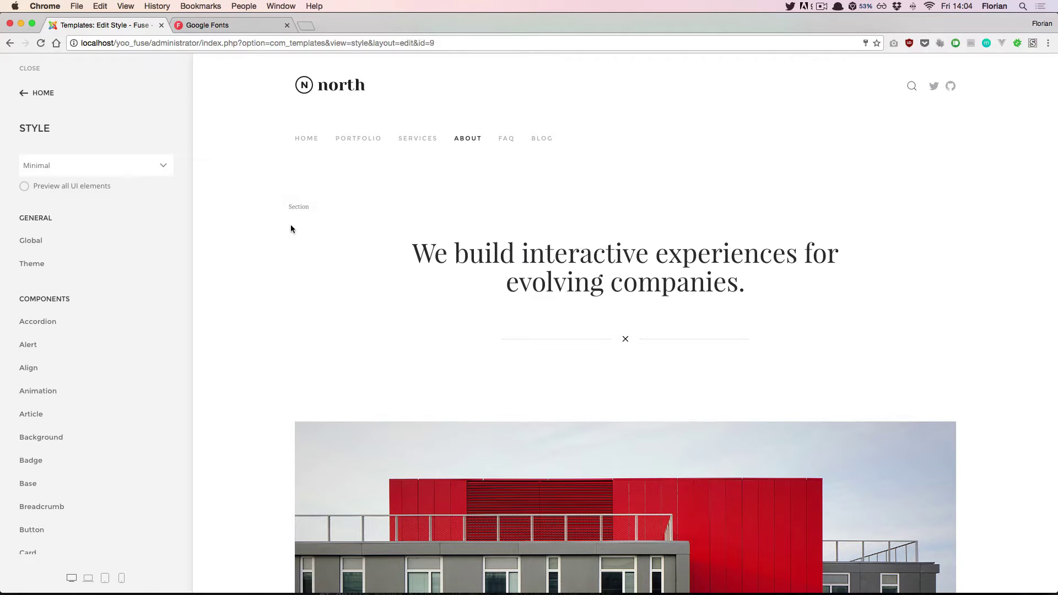
Switch the site preview to the Portfolio page.
left_click(353, 137)
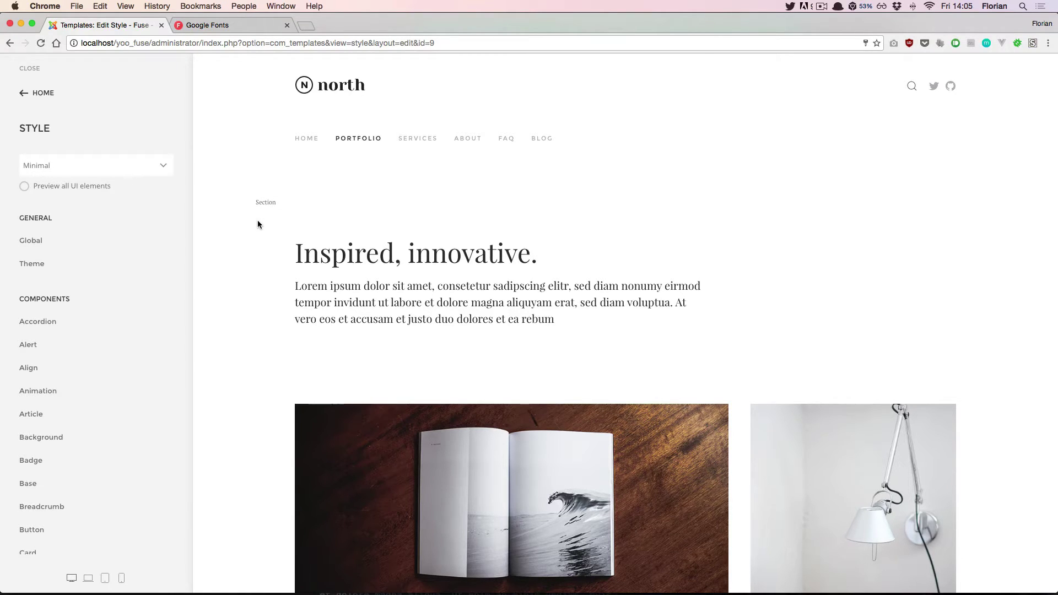
Enable 'Preview all UI elements' to show sample buttons, articles and cards.
left_click(24, 186)
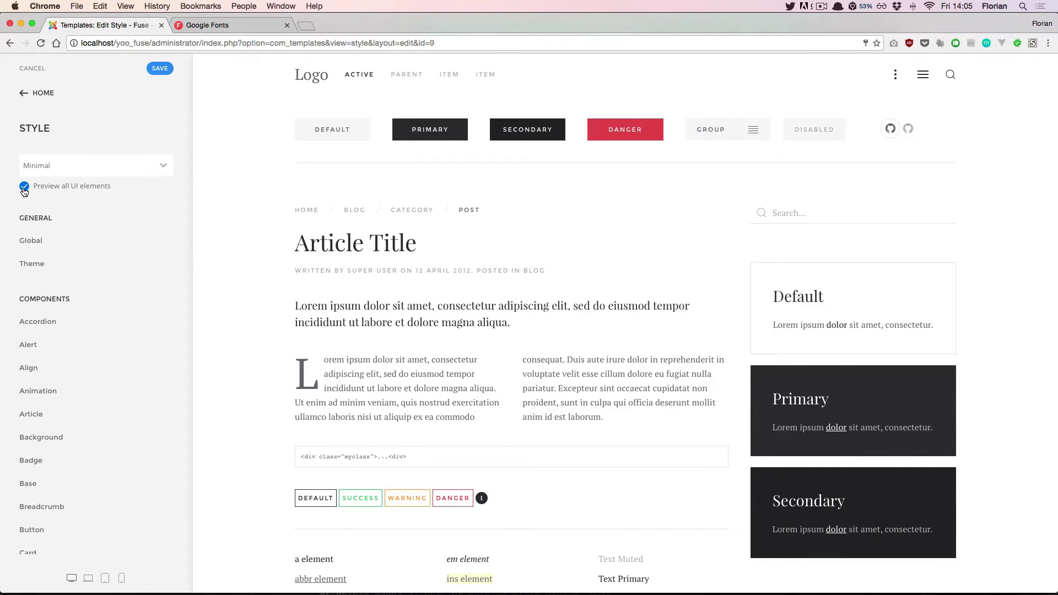
scroll(25, 322, "down", 4)
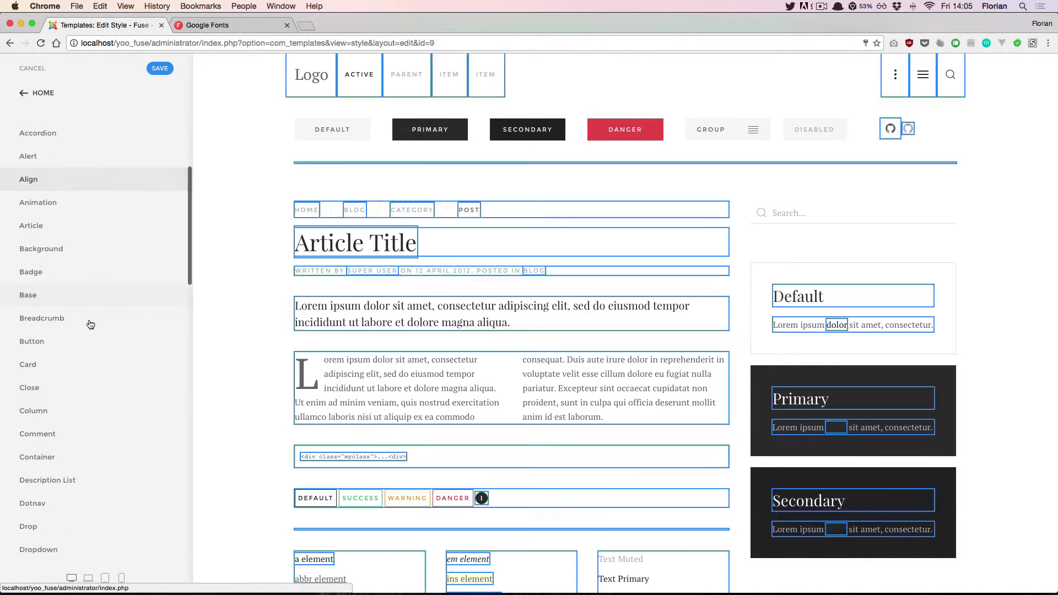
Open the Button component and scroll through its style settings.
left_click(45, 345)
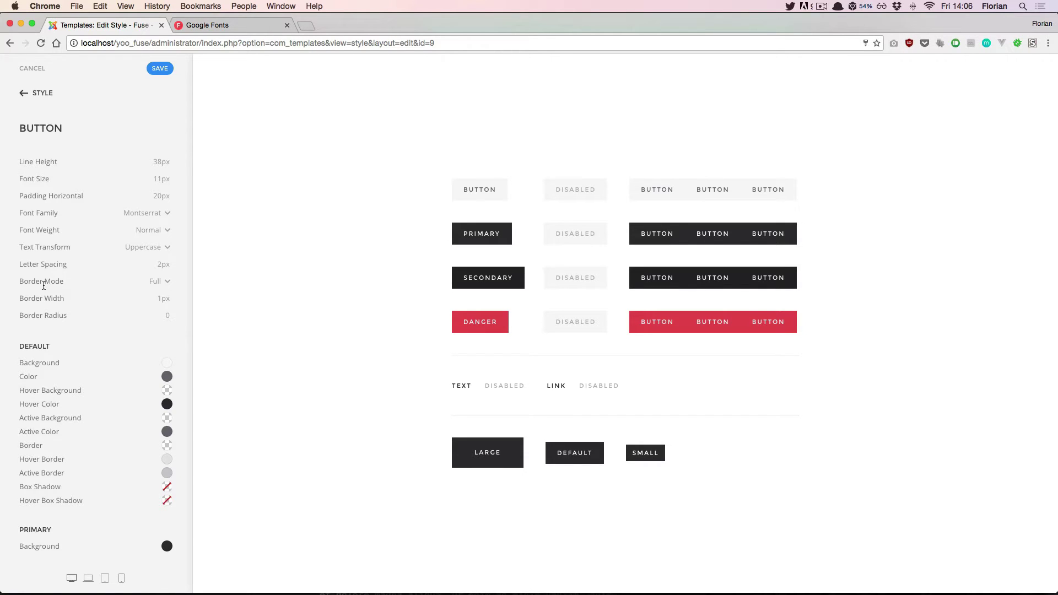
scroll(46, 221, "down", 1)
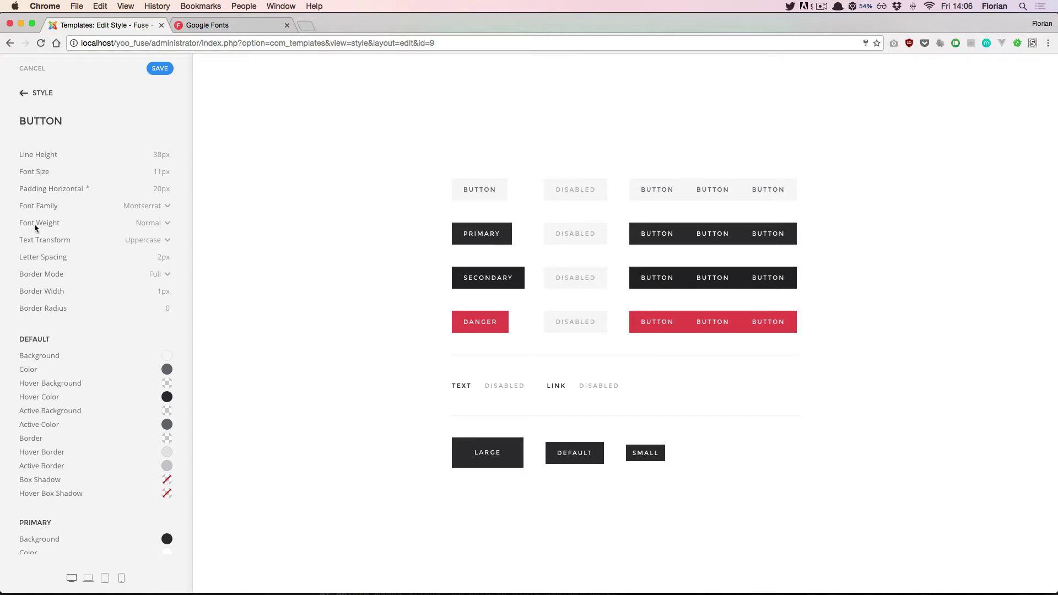
scroll(77, 338, "down", 5)
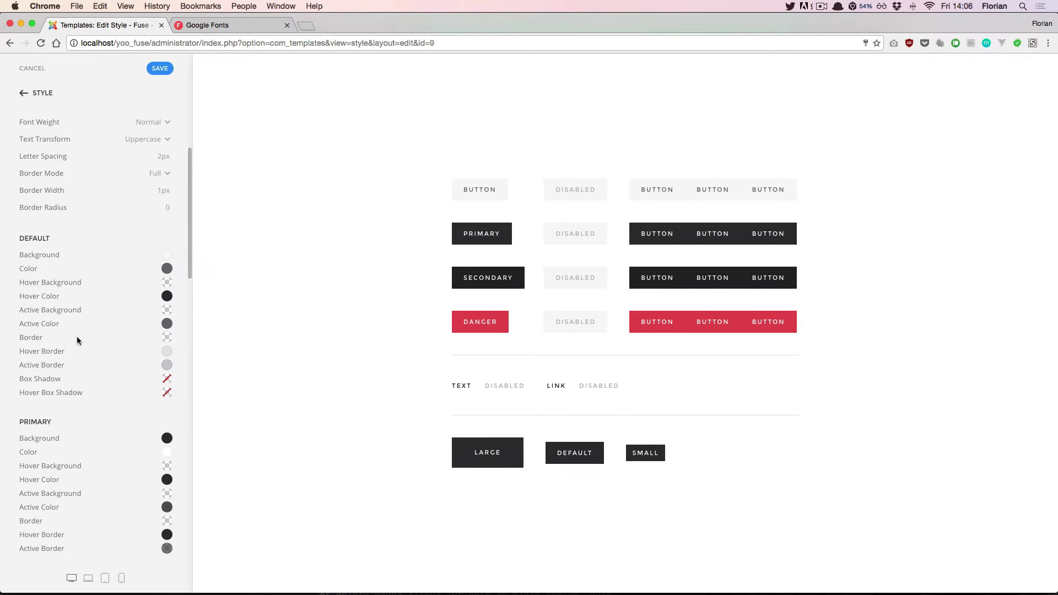
scroll(45, 332, "down", 10)
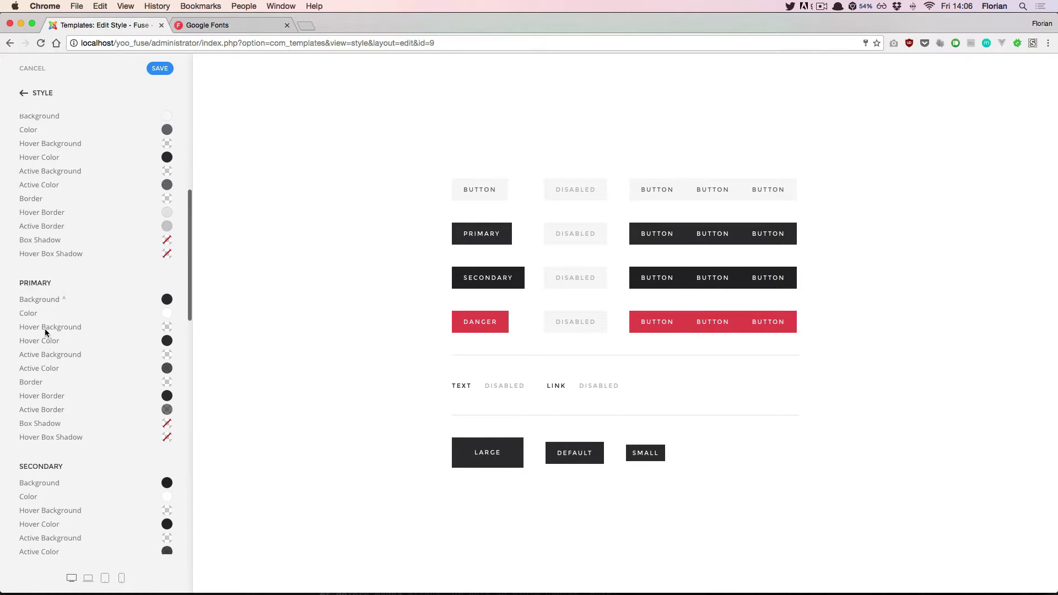
scroll(45, 353, "down", 3)
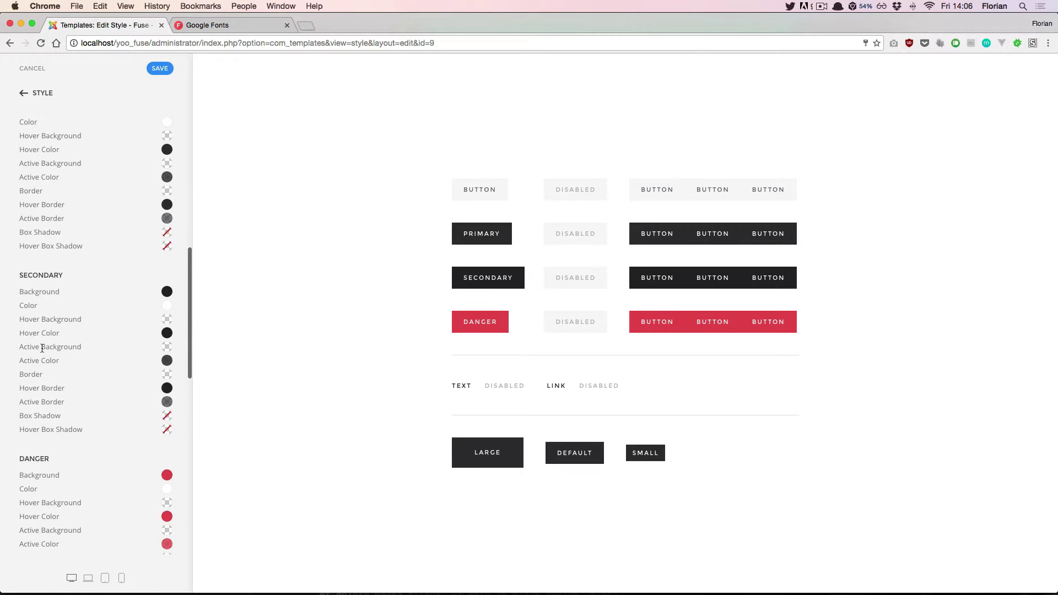
scroll(31, 289, "down", 10)
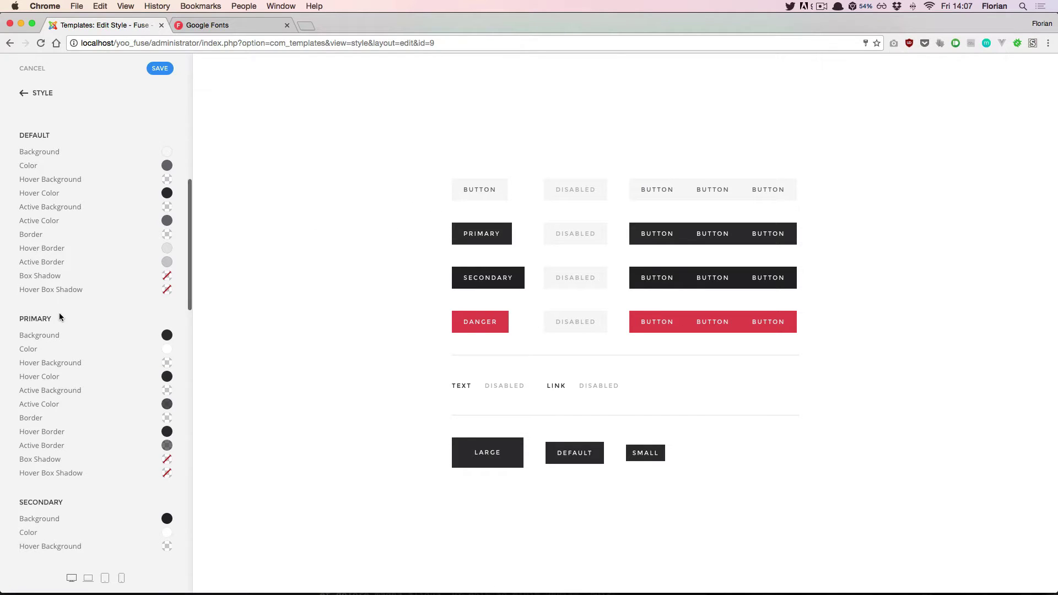
scroll(59, 316, "down", 2)
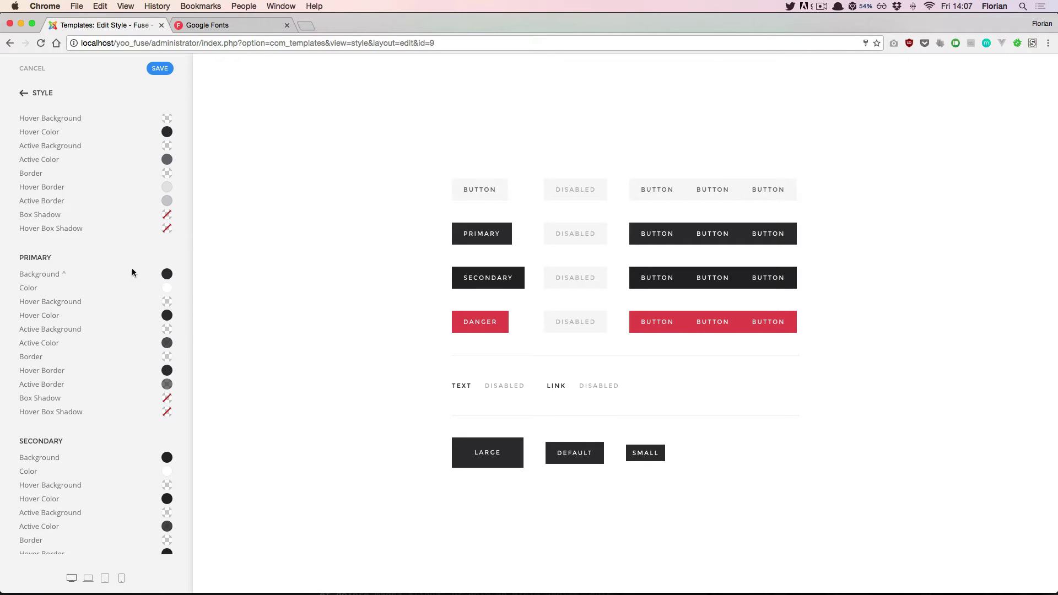
Set the Primary button background to blue #203fb7 and save the style.
left_click(167, 274)
left_click(108, 326)
left_click_drag(108, 326, 121, 325)
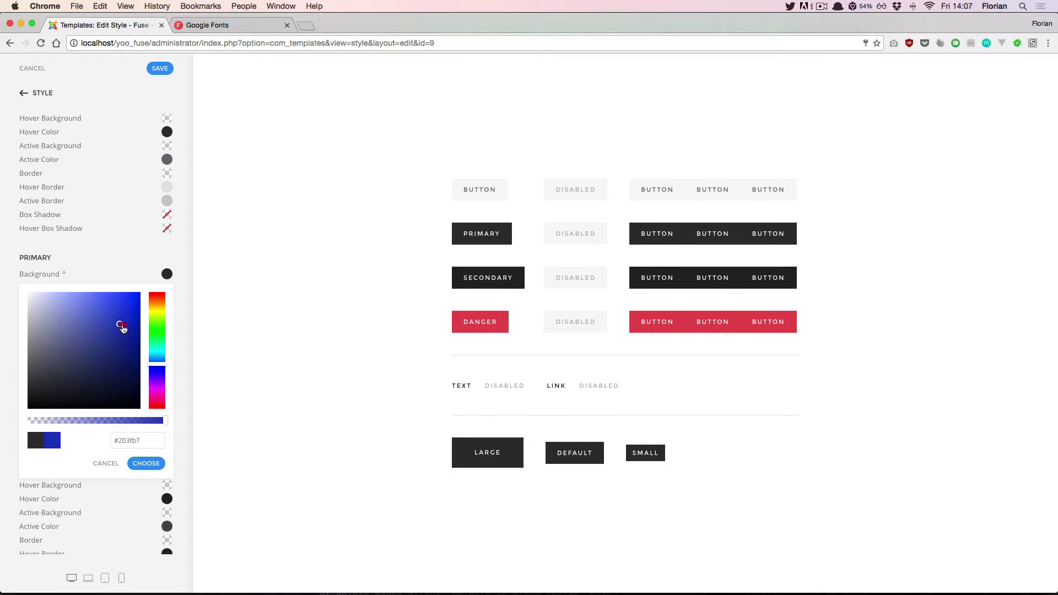
left_click(146, 463)
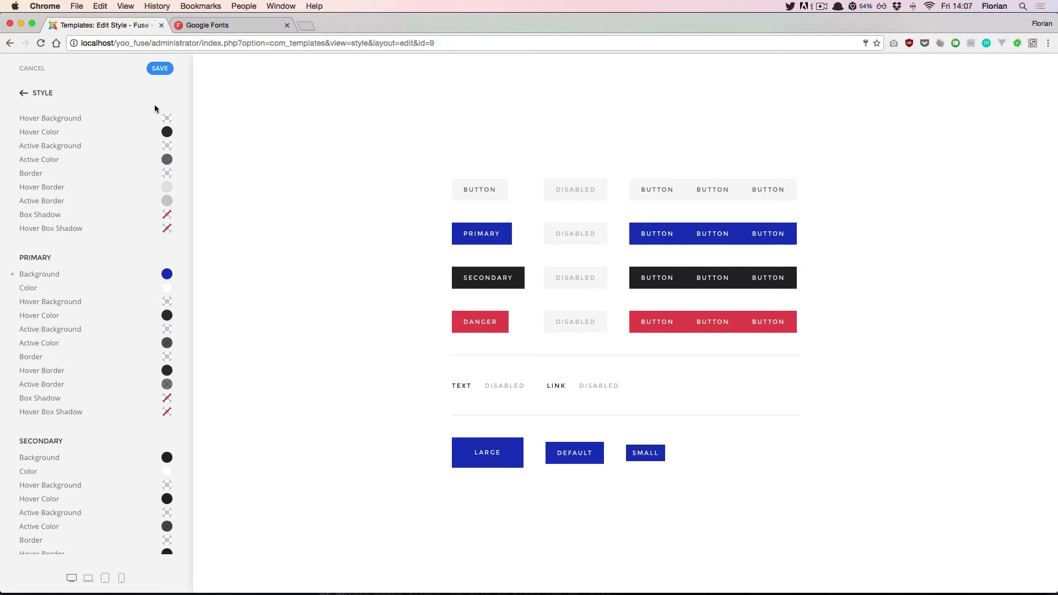
left_click(159, 68)
Reset the primary button background, then restore the whole style to defaults and save.
left_click(13, 277)
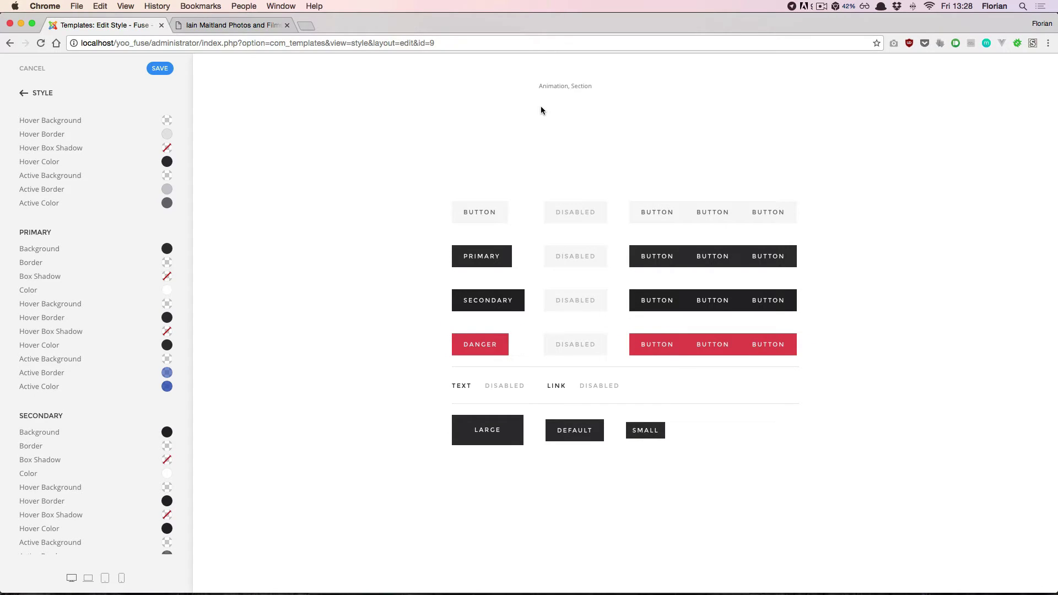
left_click(47, 94)
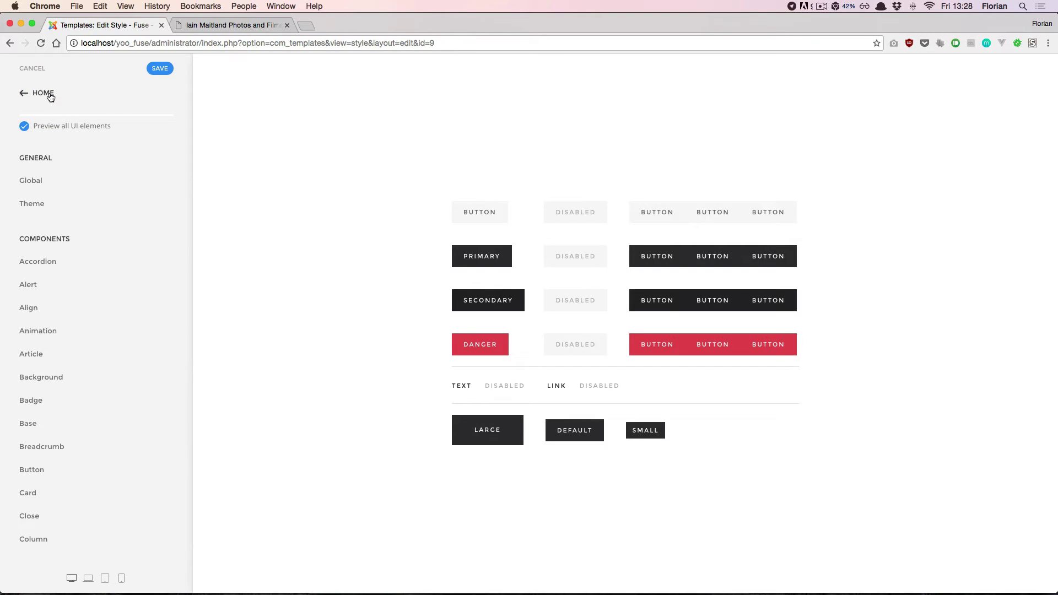
scroll(105, 239, "down", 2)
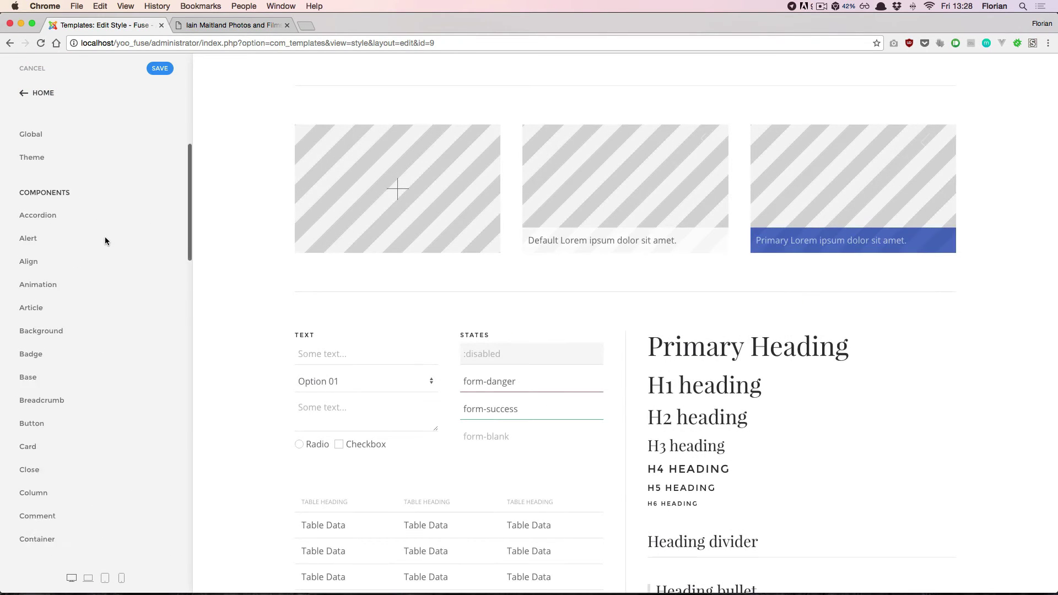
scroll(104, 238, "down", 10)
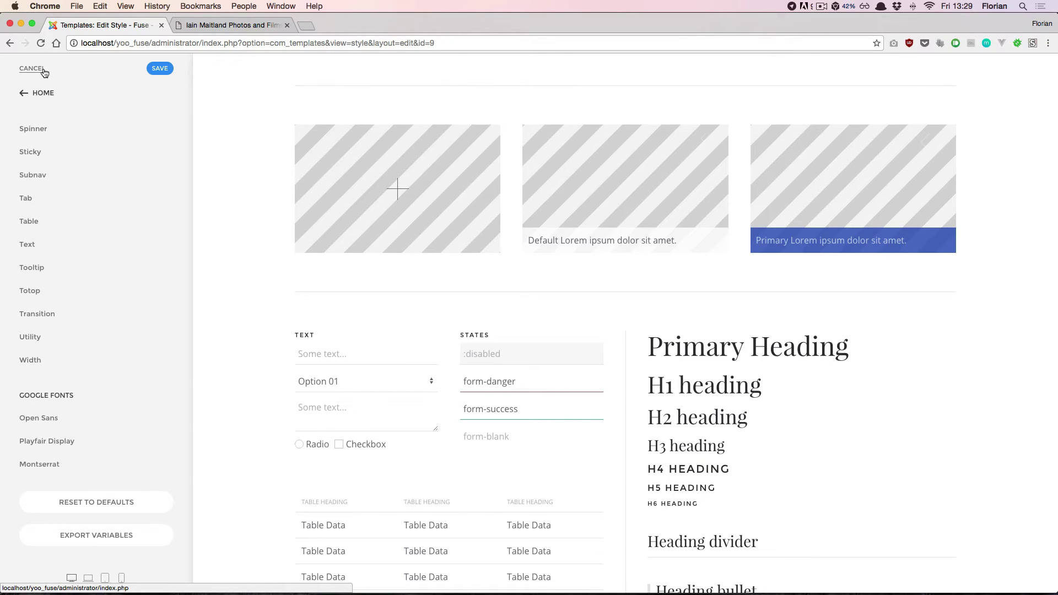
left_click(87, 508)
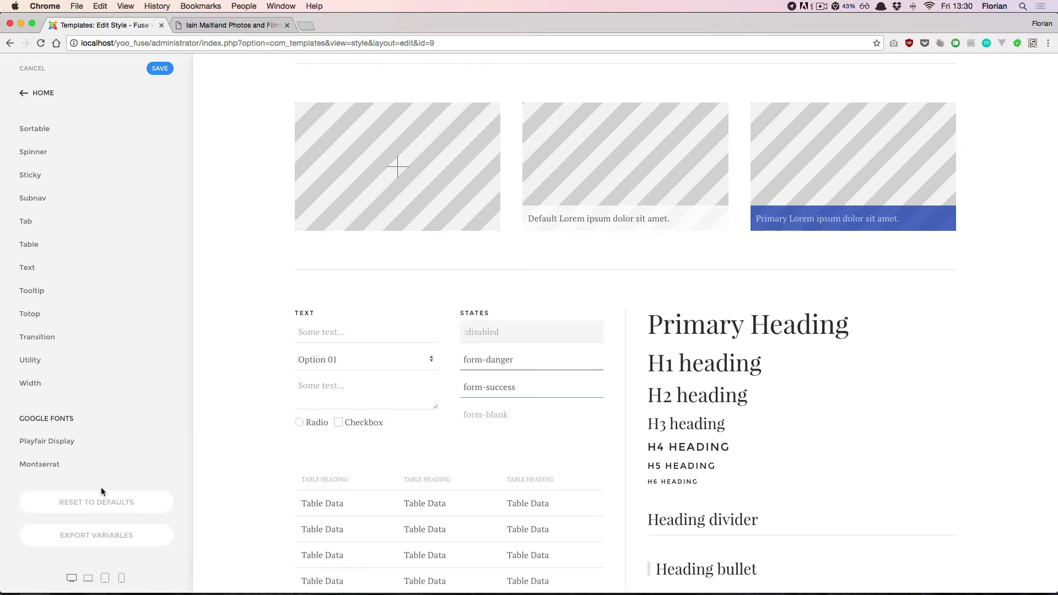
left_click(167, 70)
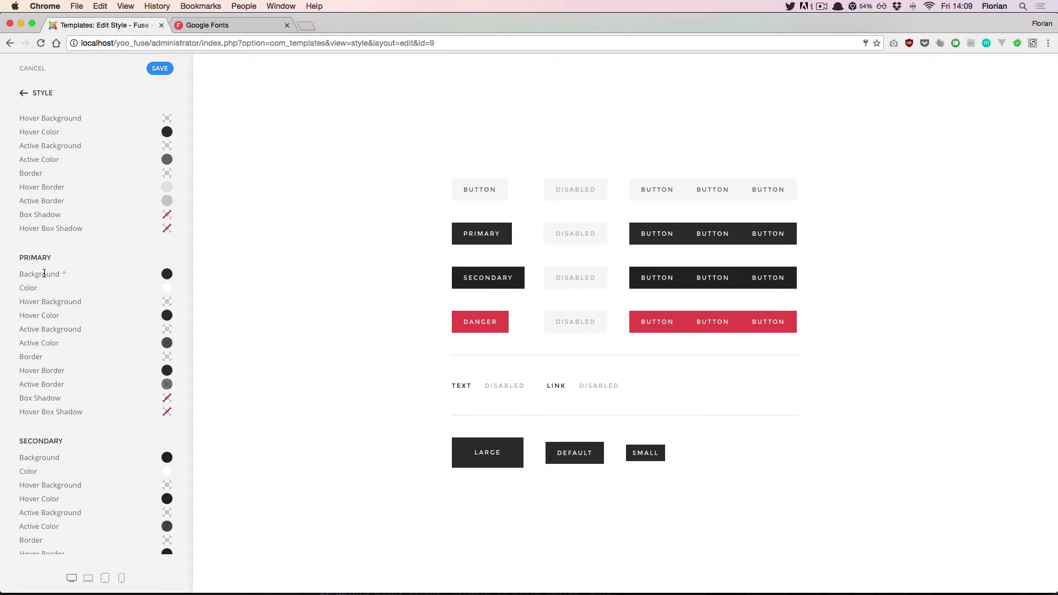
left_click(65, 272)
left_click(49, 274)
Open the Global style settings and scroll down to the Backgrounds section.
left_click(45, 96)
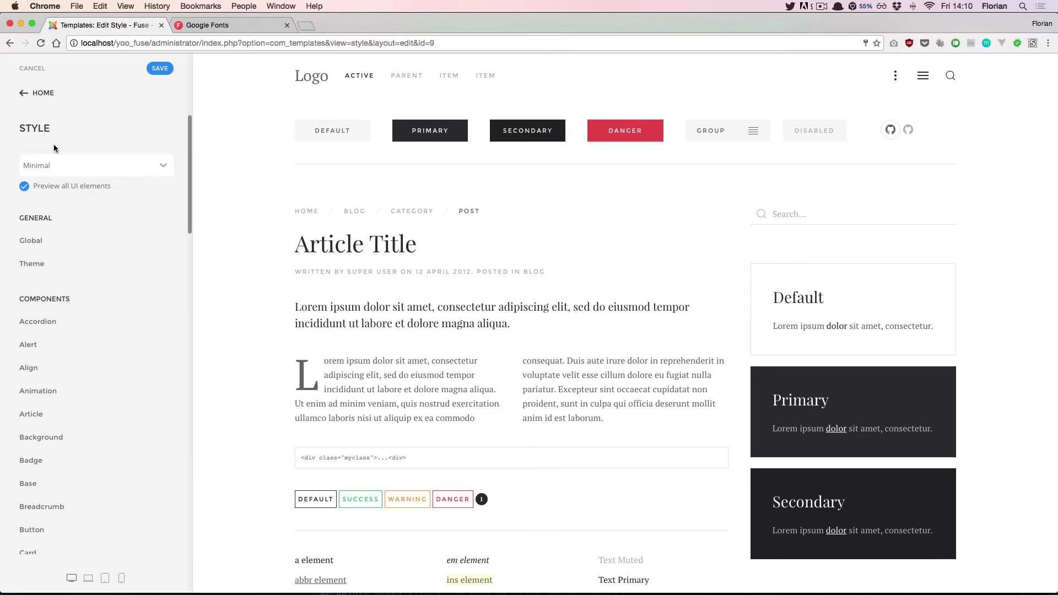
left_click(40, 246)
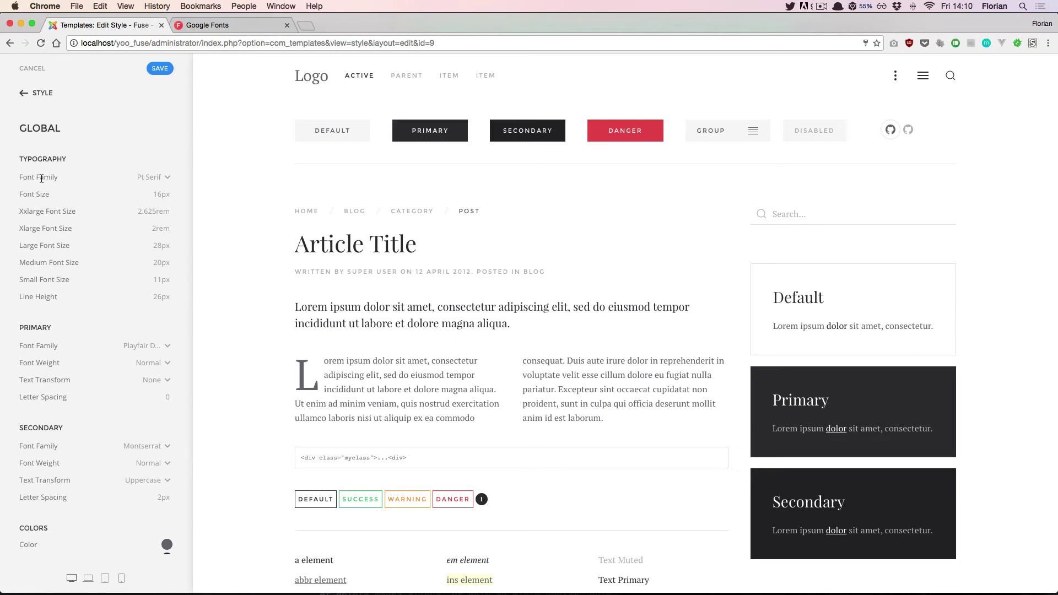
scroll(59, 259, "down", 5)
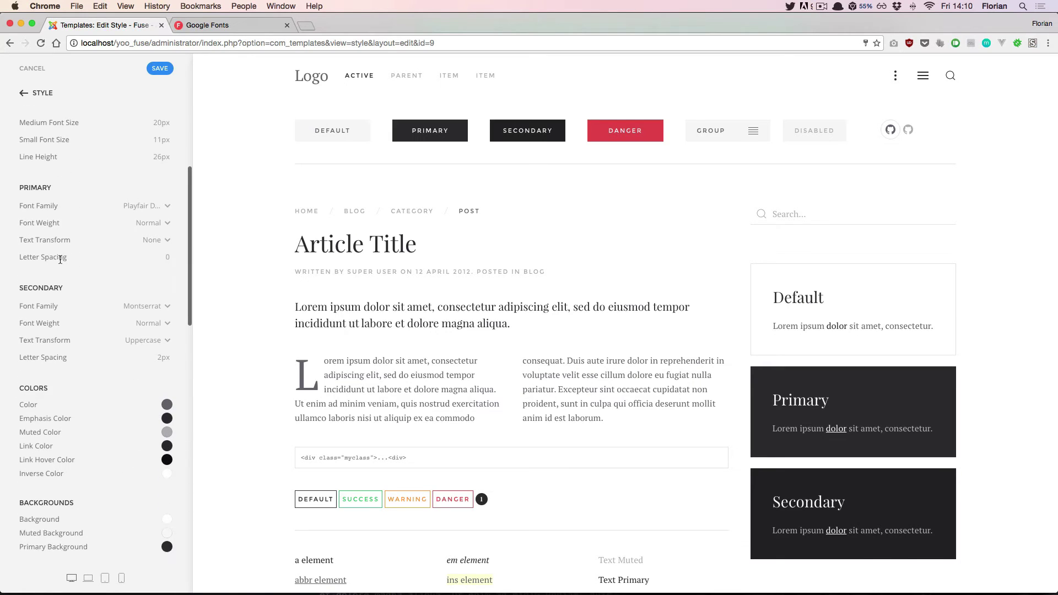
scroll(47, 382, "down", 4)
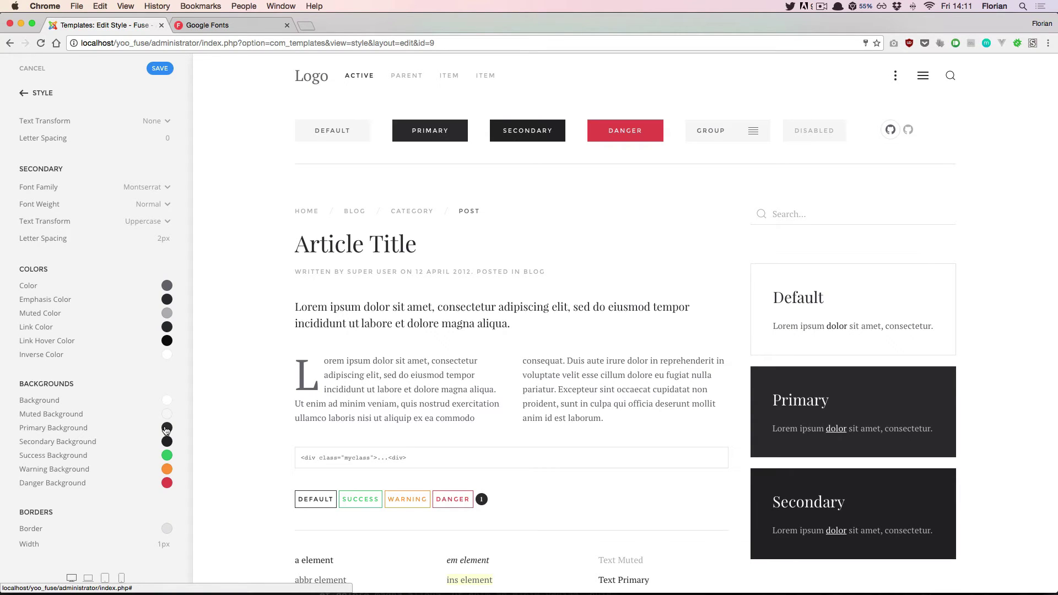
Try a blue shade for the global Primary Background colour.
left_click(166, 429)
left_click(102, 472)
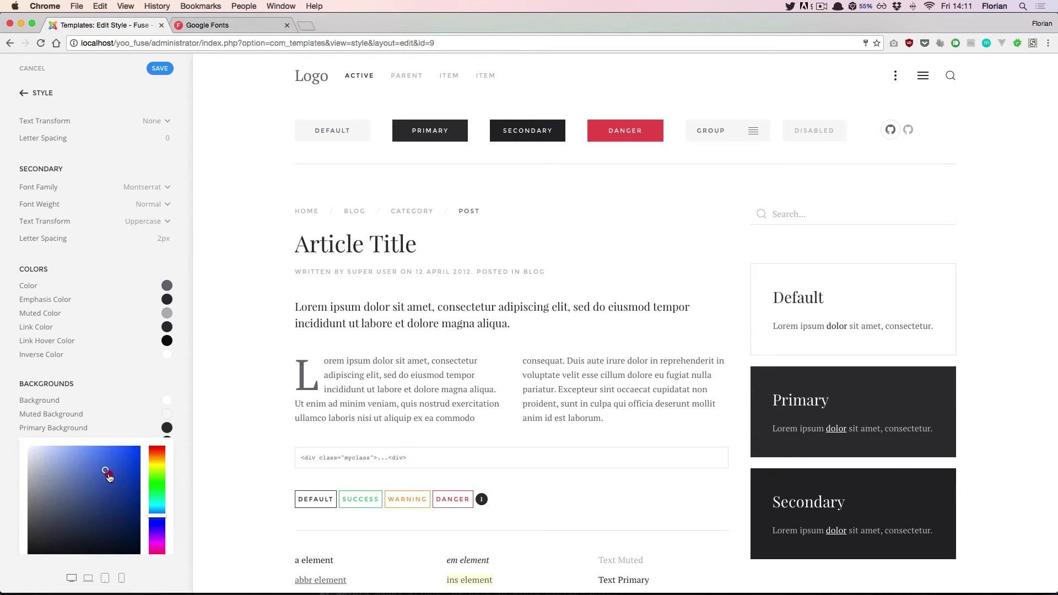
scroll(36, 498, "down", 5)
left_click(147, 517)
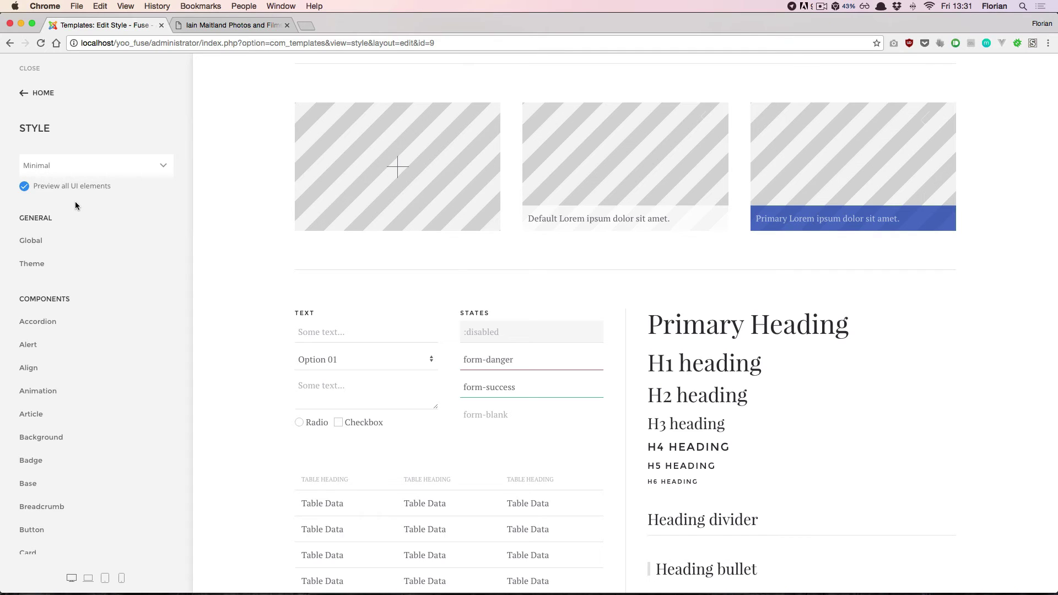
Turn off 'Preview all UI elements' and scroll the Services page preview.
left_click(41, 192)
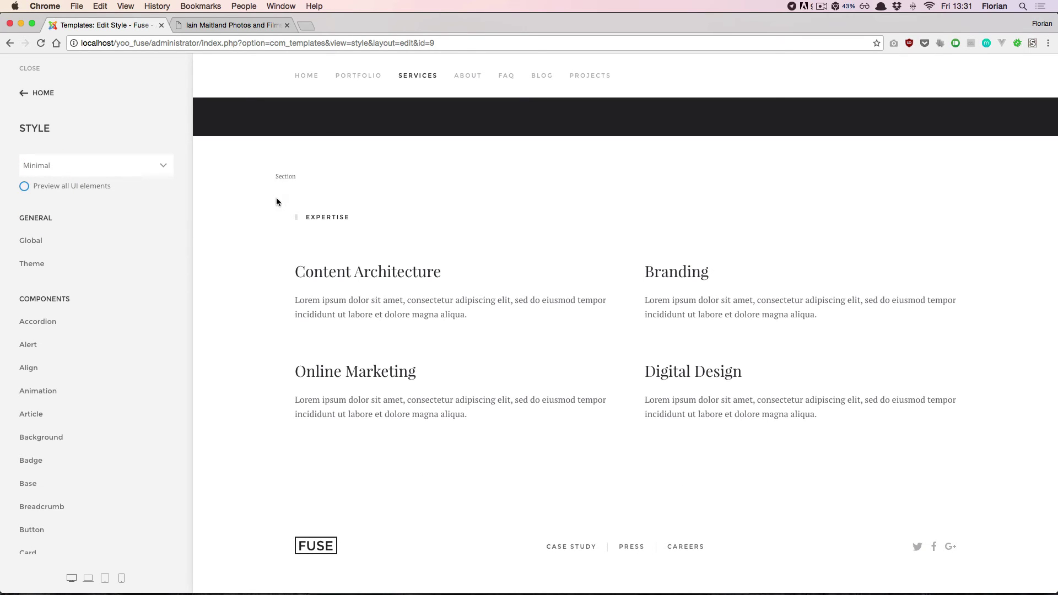
scroll(273, 201, "up", 15)
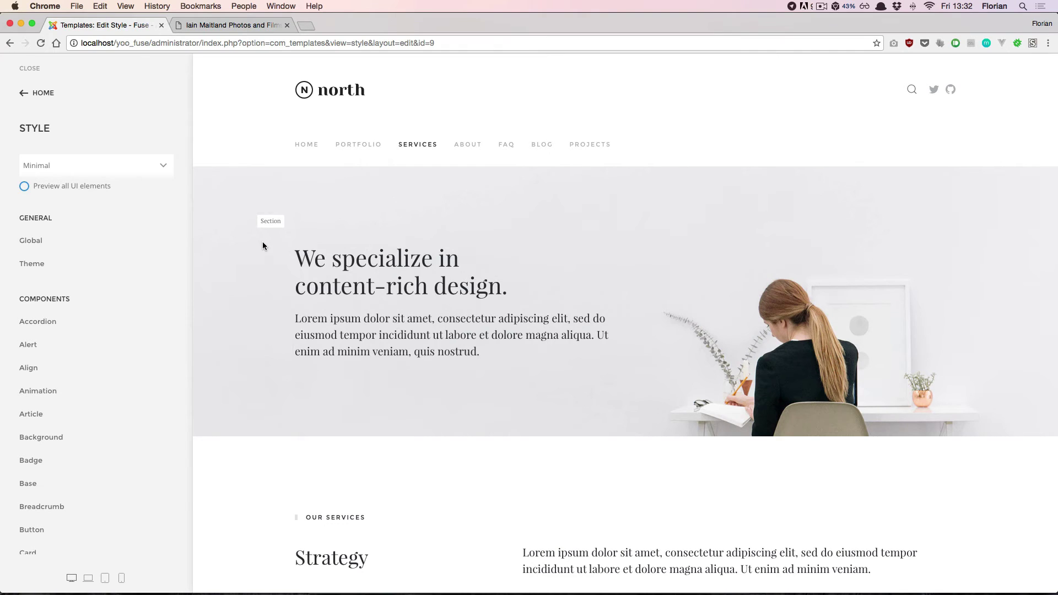
scroll(263, 245, "down", 15)
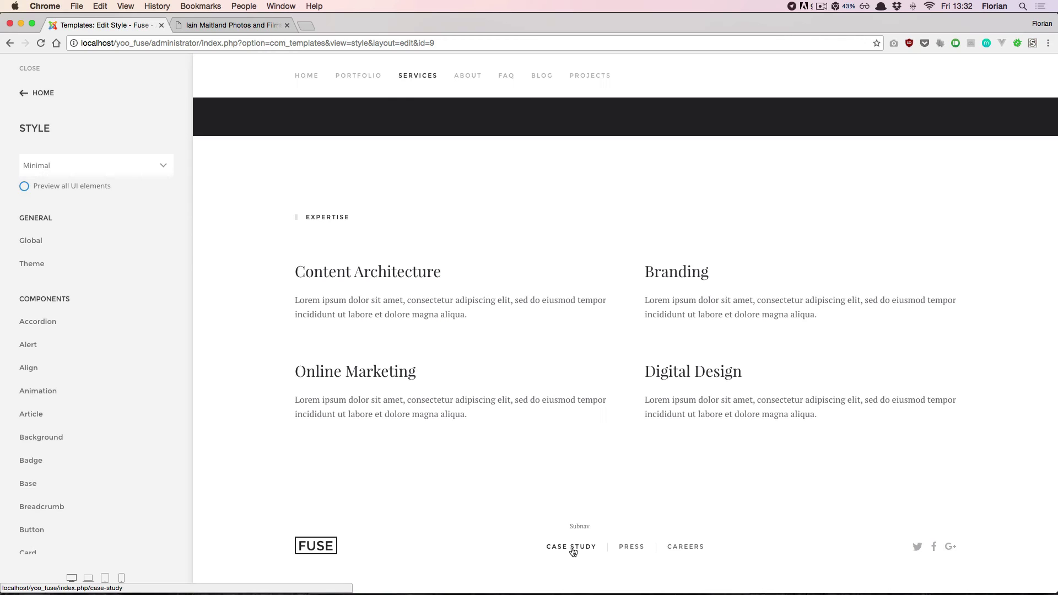
Give the Subnav items the Georgia font in a navy colour.
scroll(66, 413, "down", 15)
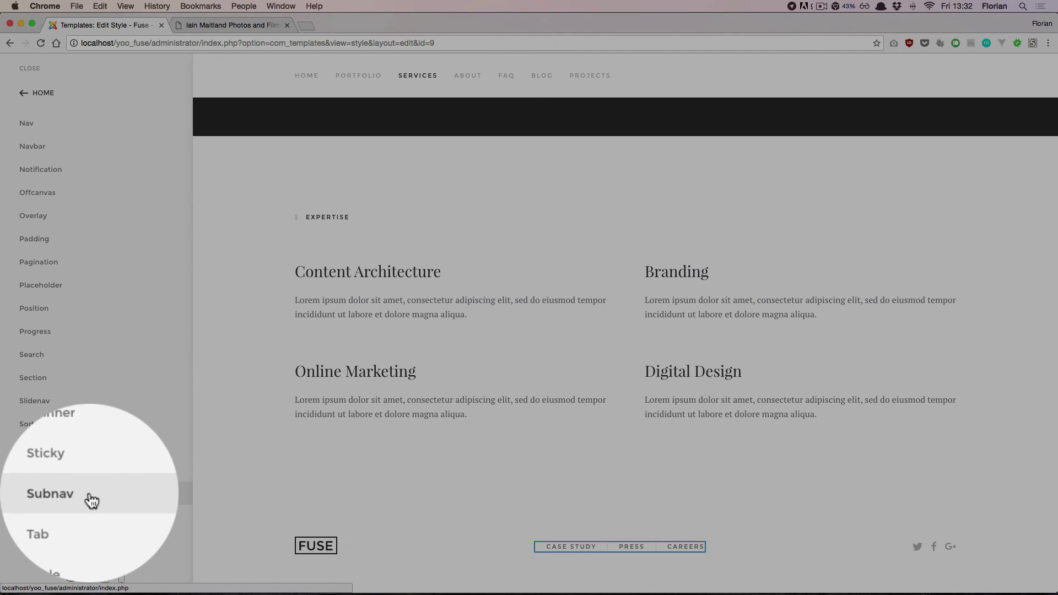
left_click(40, 495)
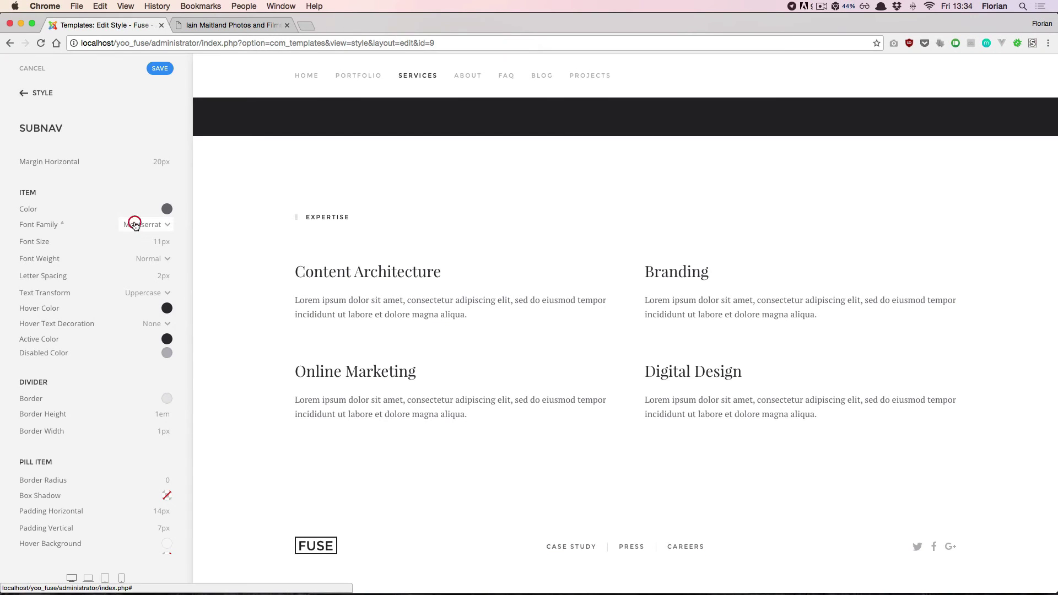
left_click(135, 225)
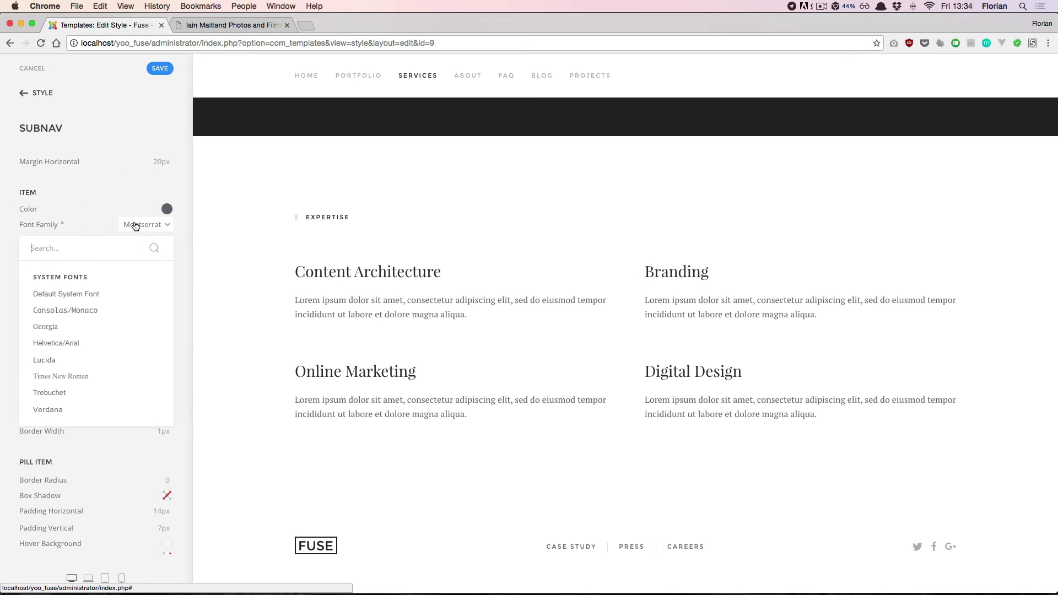
left_click(88, 327)
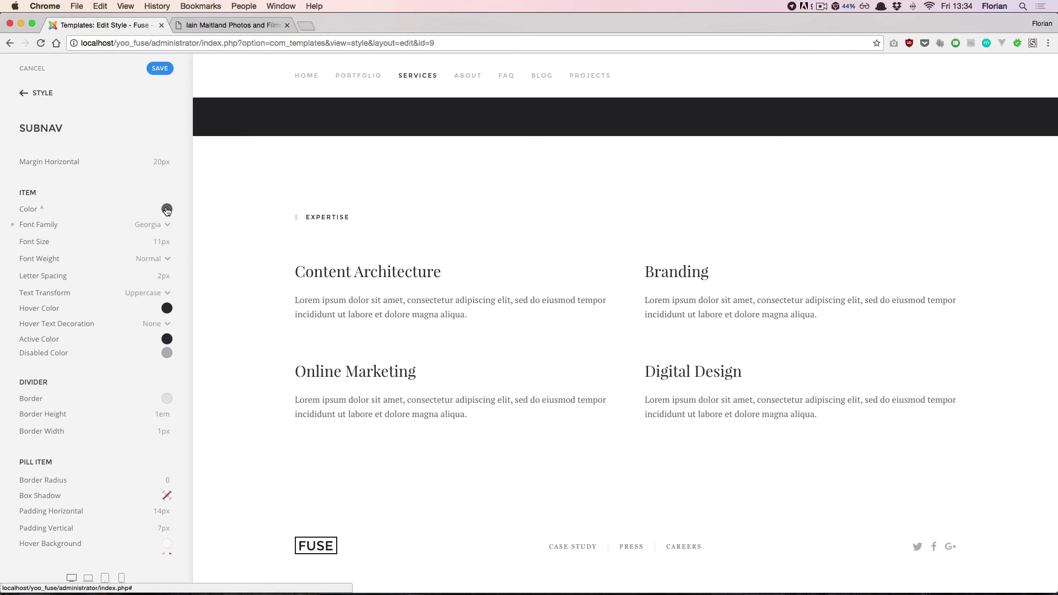
left_click(167, 209)
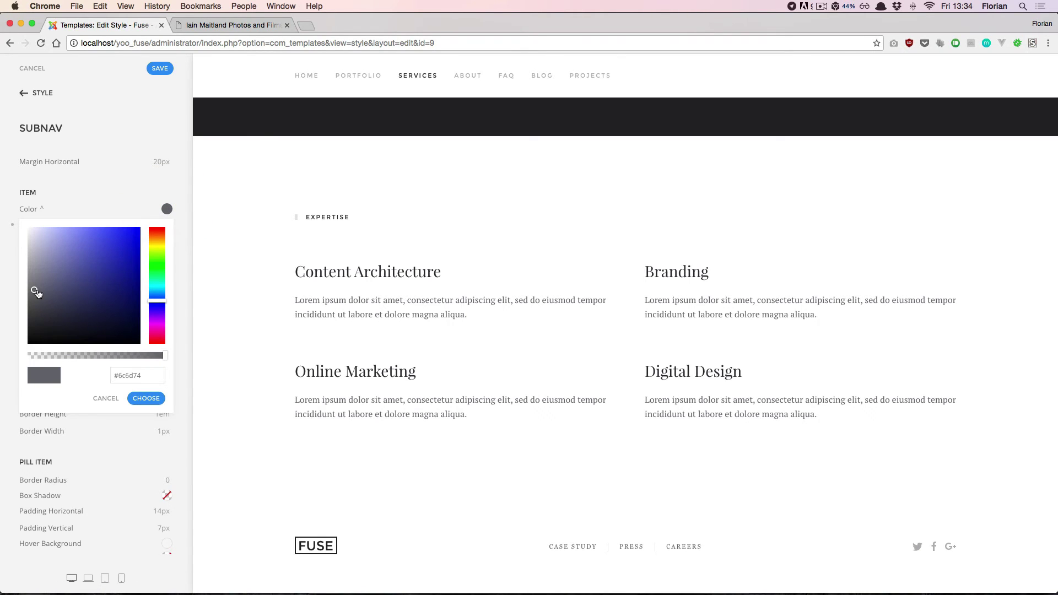
left_click_drag(36, 292, 73, 298)
left_click(146, 397)
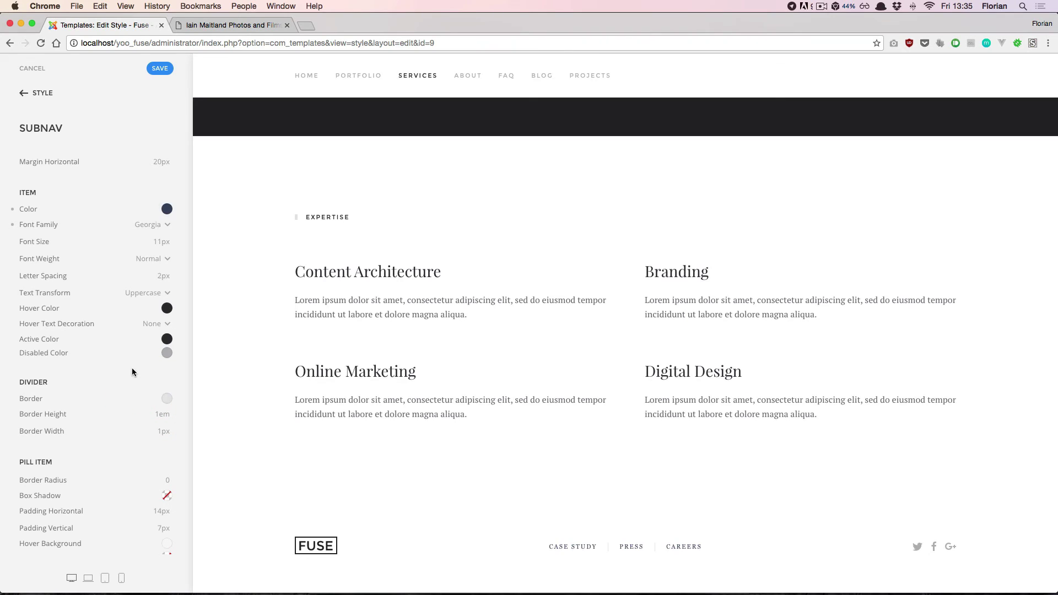
Set the Subnav divider border to #f1f1f1 with a 5px width.
scroll(86, 375, "down", 2)
left_click(166, 346)
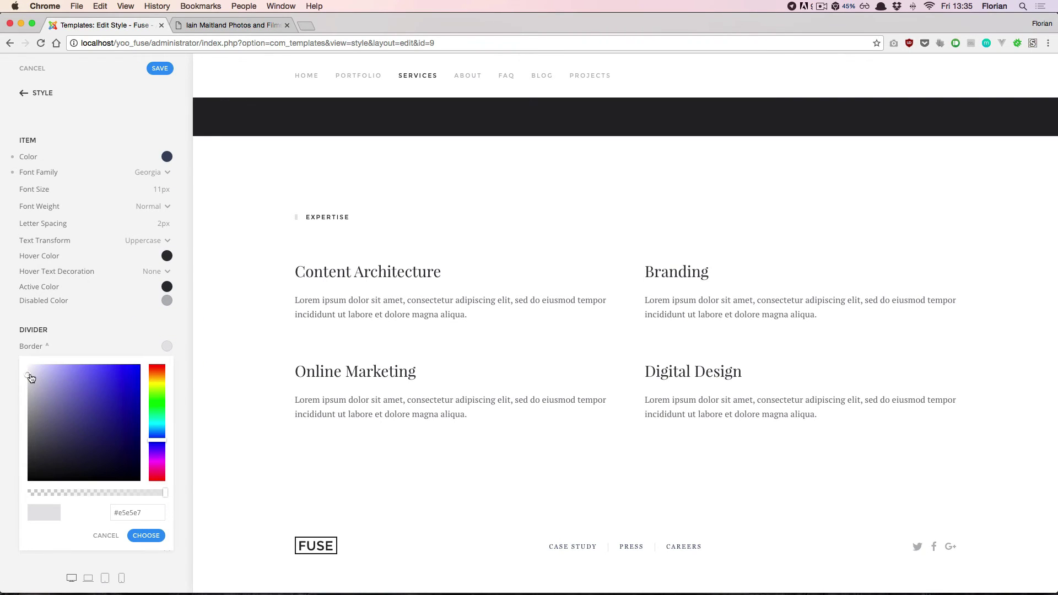
left_click_drag(30, 378, 26, 371)
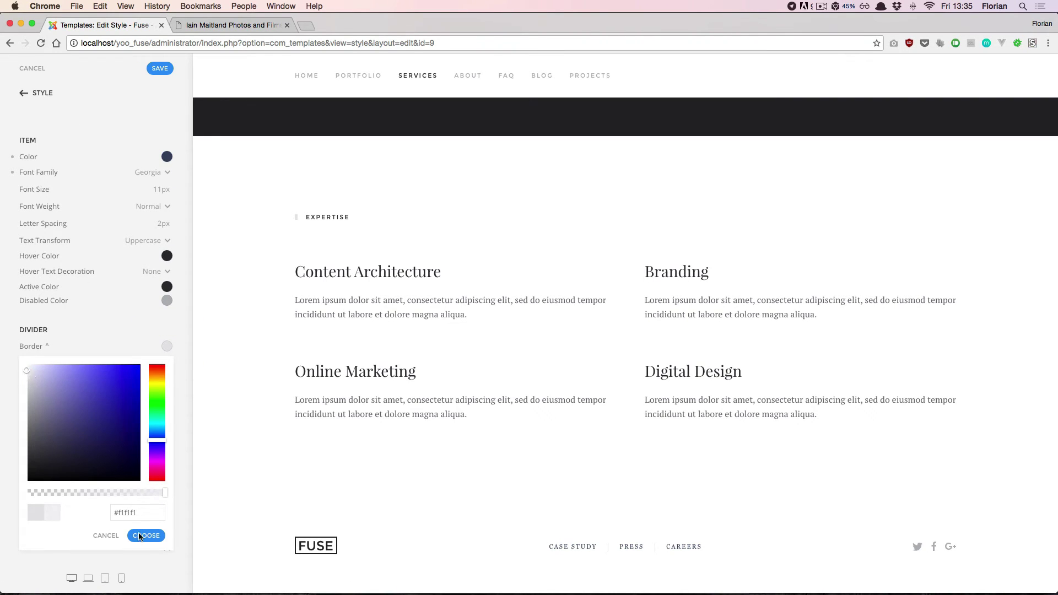
left_click(144, 536)
left_click(161, 375)
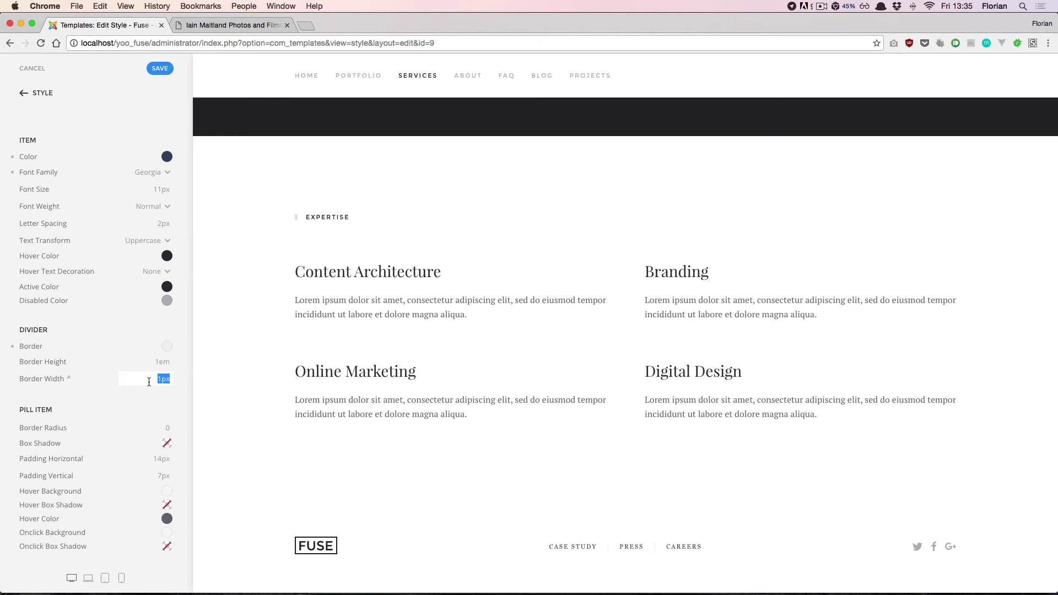
type("5px")
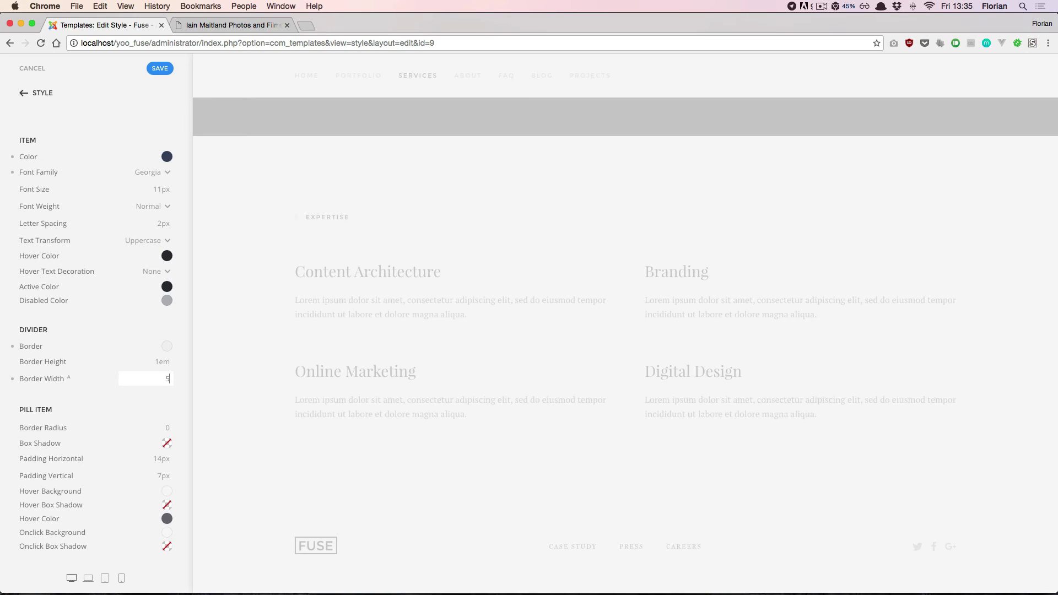
left_click(153, 362)
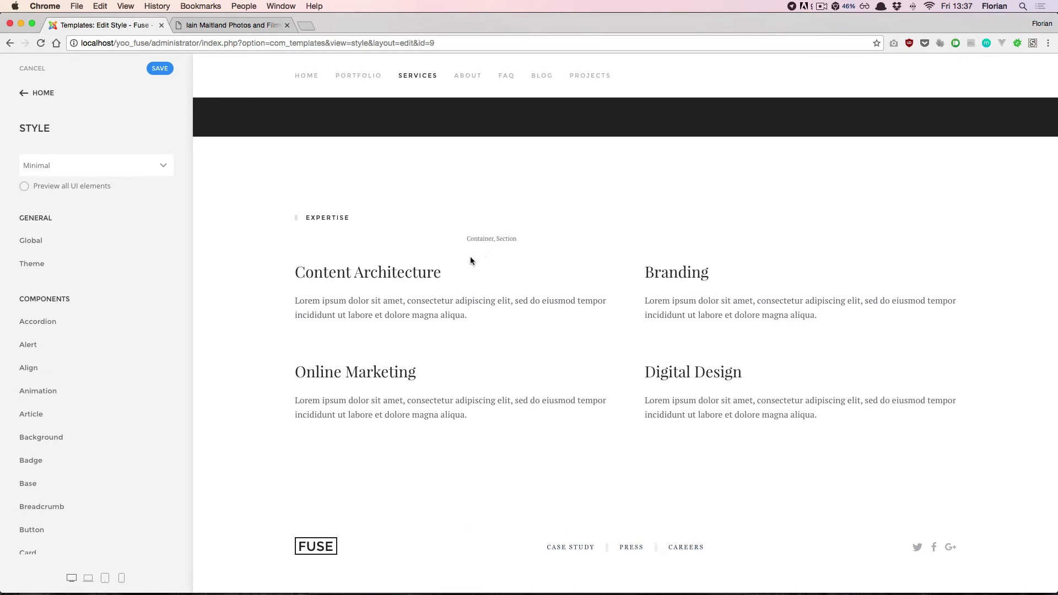
Check the ABOUT submenu in the preview and bring up the Global typography settings.
left_click(464, 76)
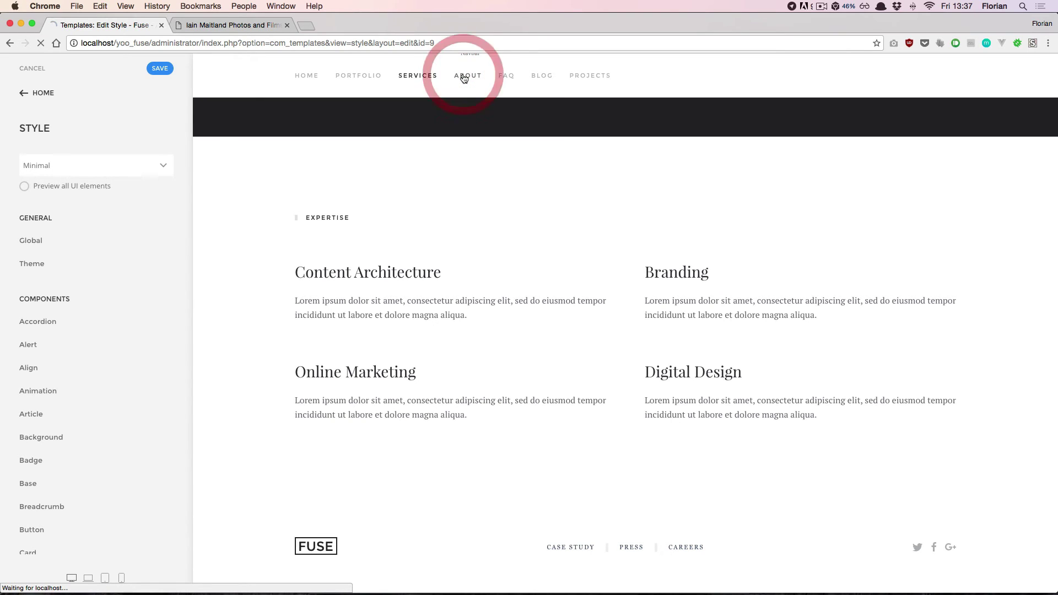
scroll(574, 300, "down", 15)
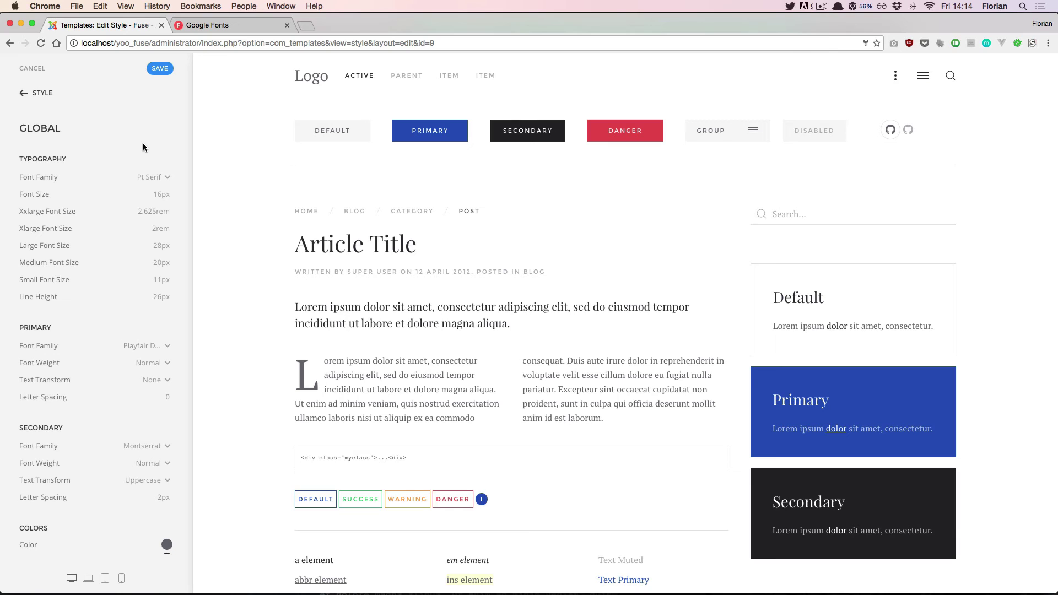
Change the global font family from PT Serif to the Google font Open Sans.
left_click(140, 177)
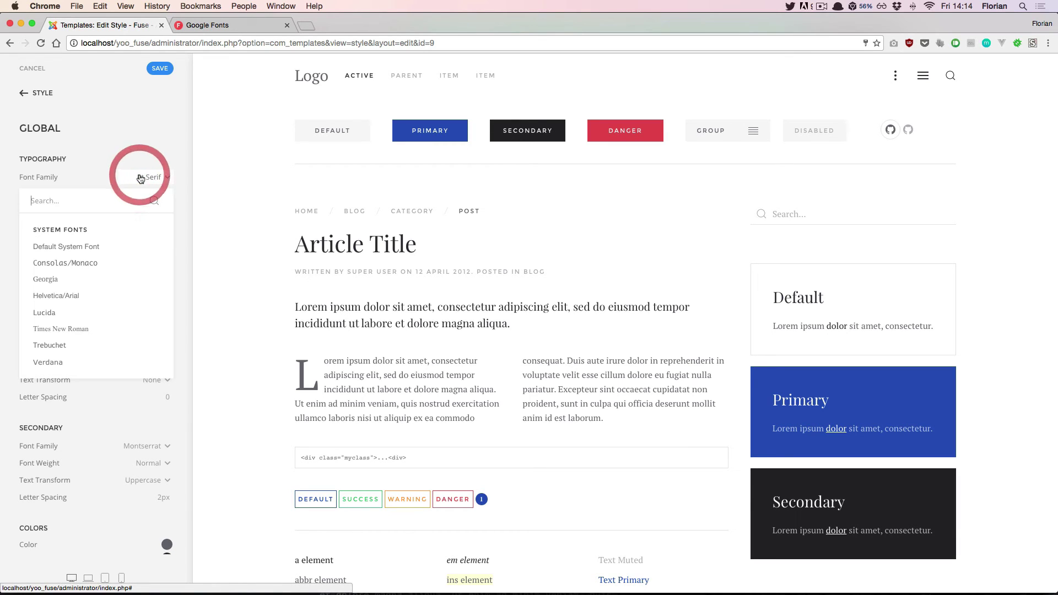
type("o")
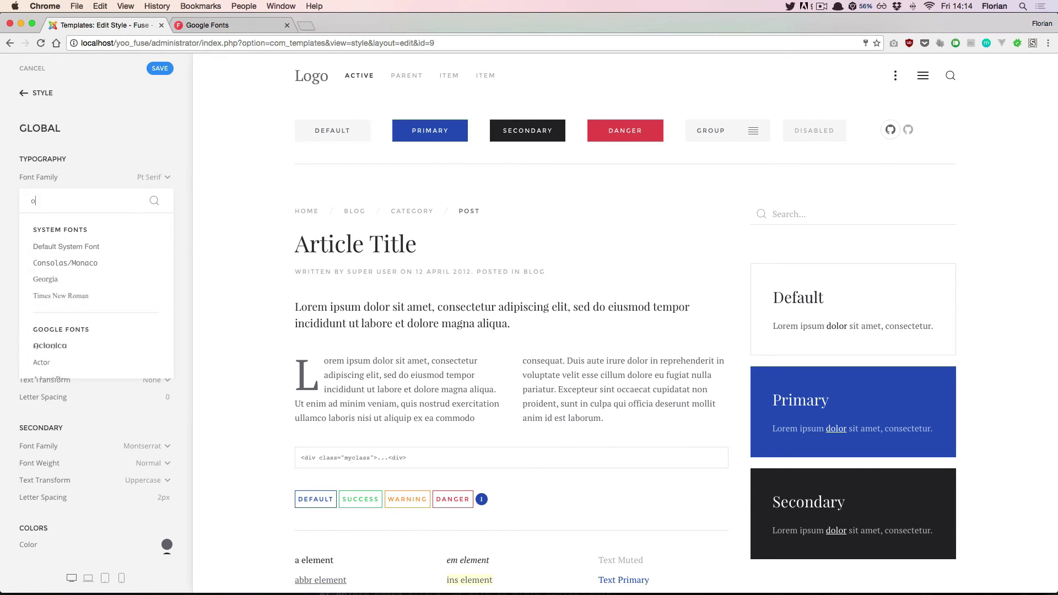
type("pen")
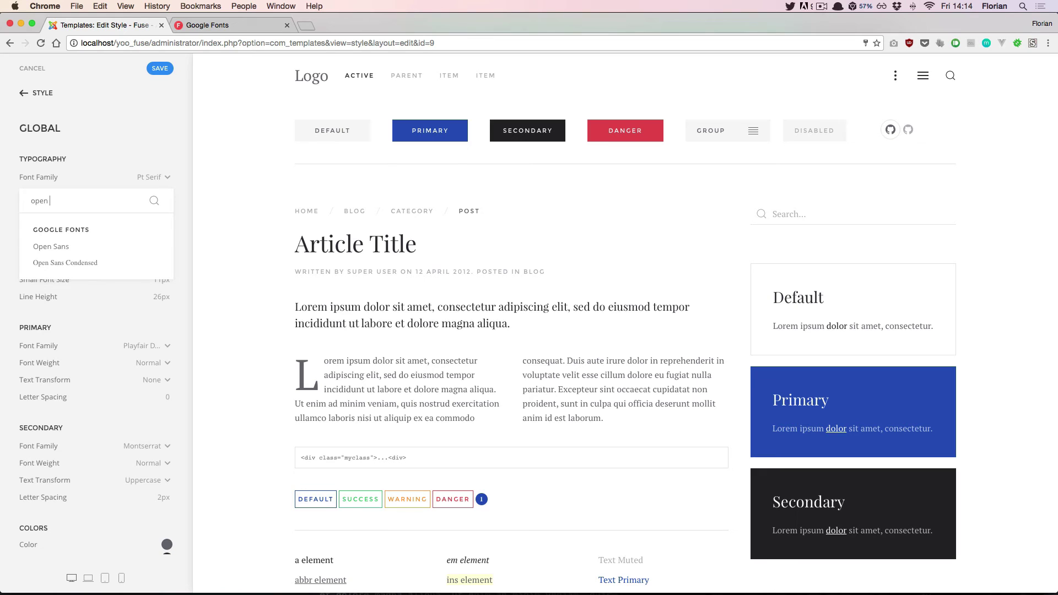
left_click(91, 250)
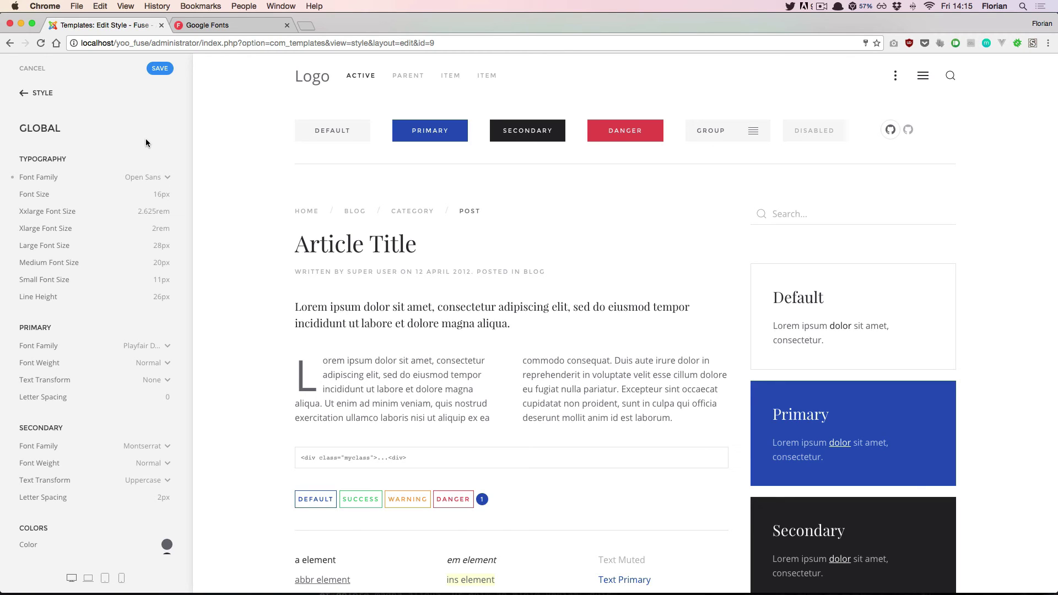
Set the Open Sans font's languages to latin-ext under Google Fonts.
left_click(38, 93)
scroll(144, 207, "down", 15)
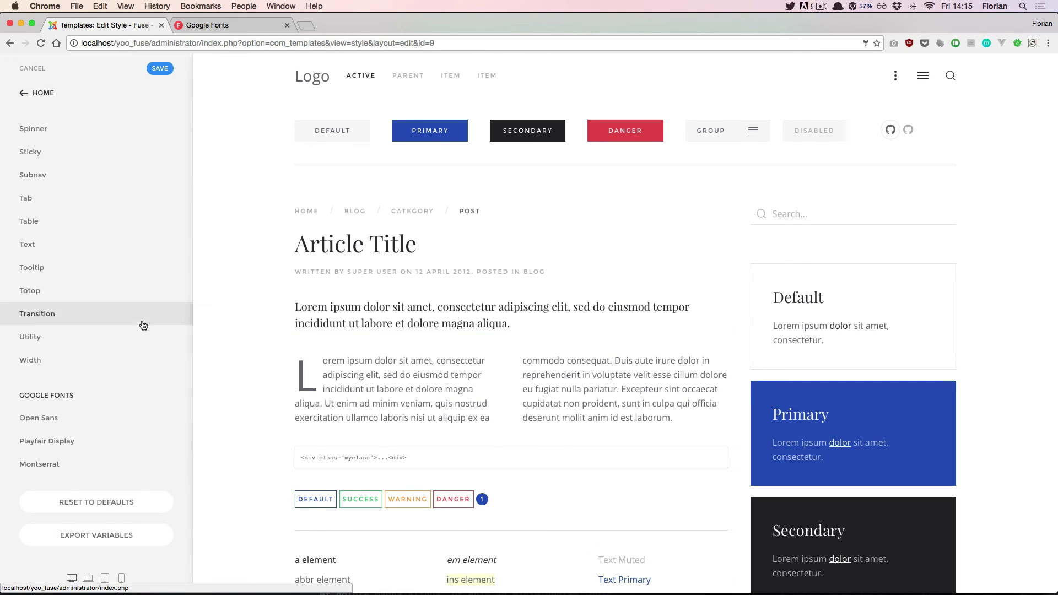
left_click(60, 421)
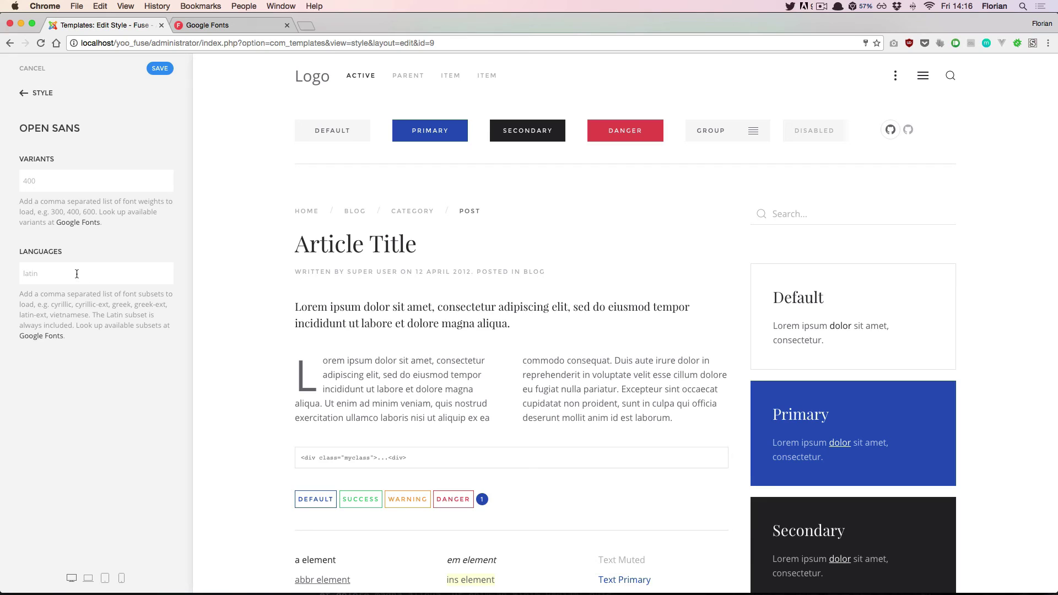
left_click(52, 273)
type("latin-ext")
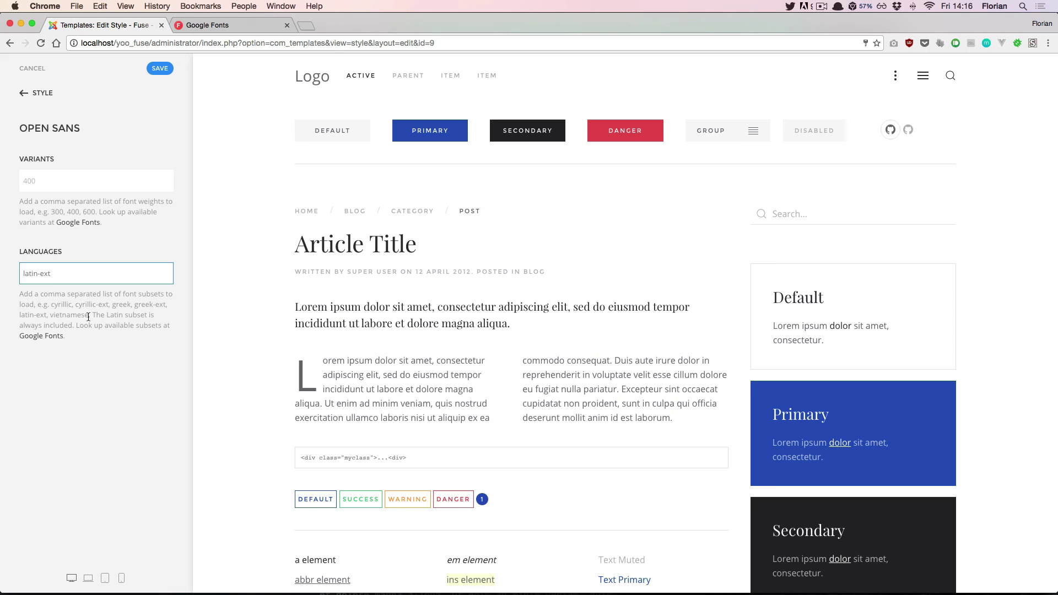
Select Open Sans on Google Fonts and review its available weights and language subsets.
left_click(110, 336)
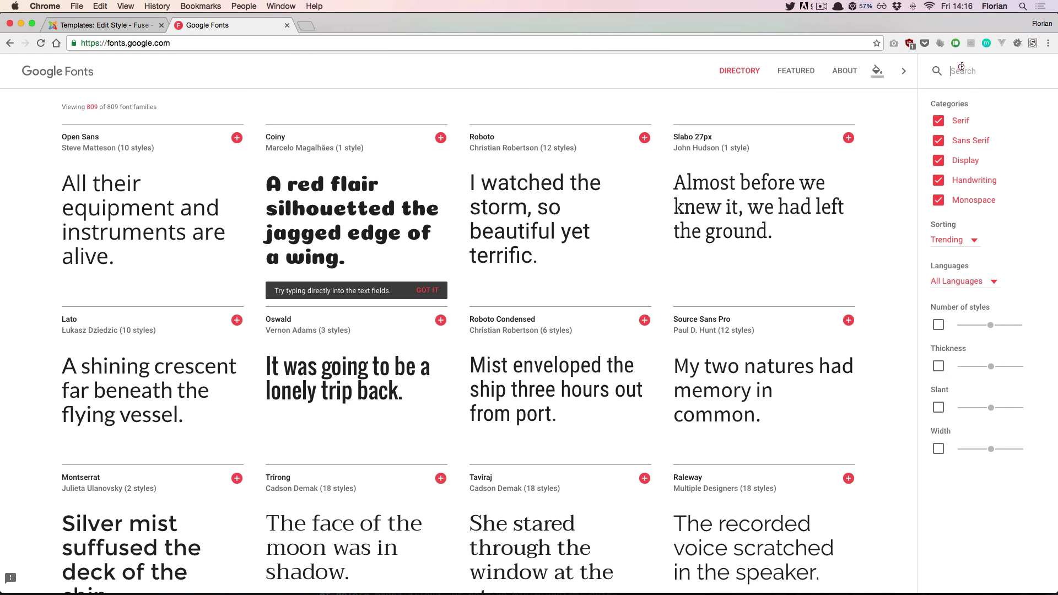
type("open sans")
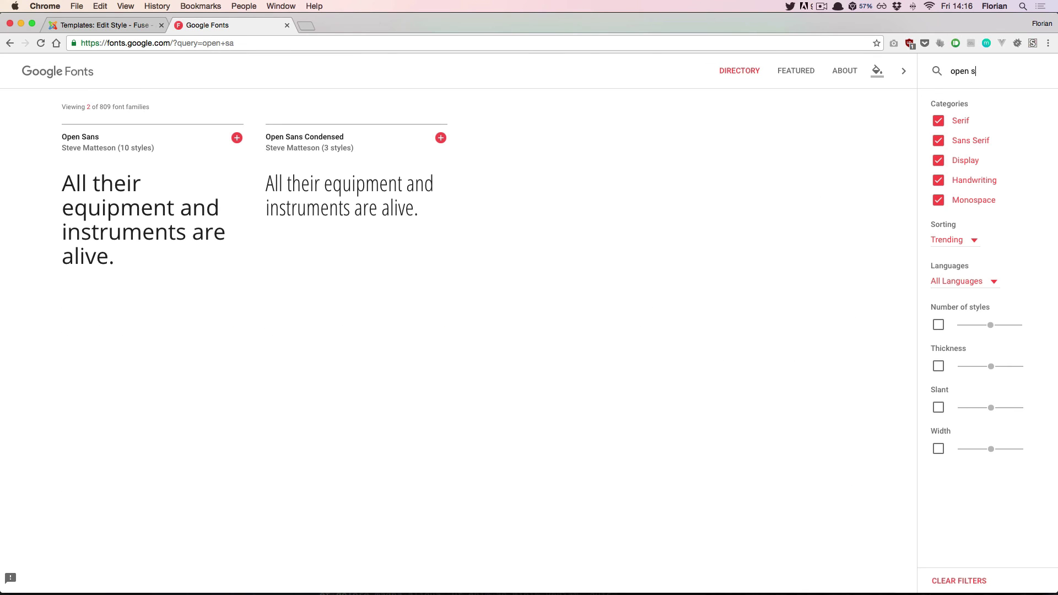
left_click(76, 138)
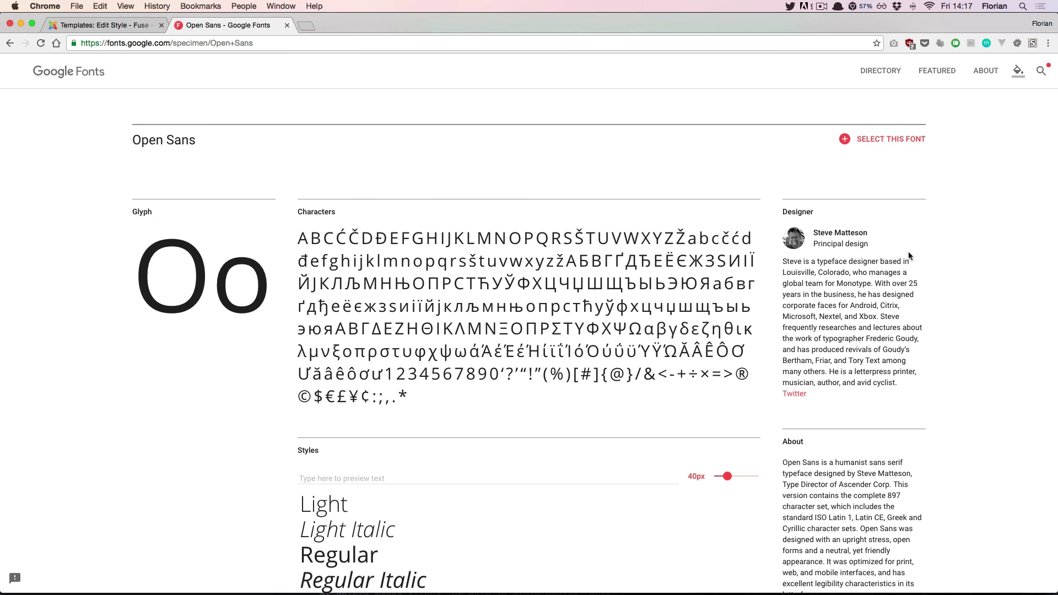
left_click(887, 143)
left_click(865, 543)
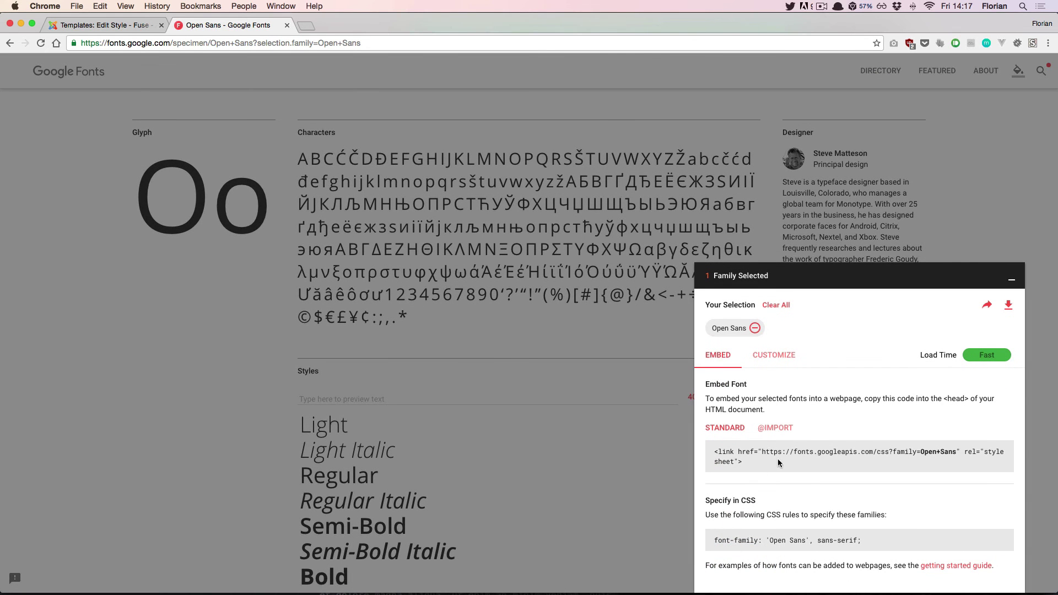
left_click(771, 355)
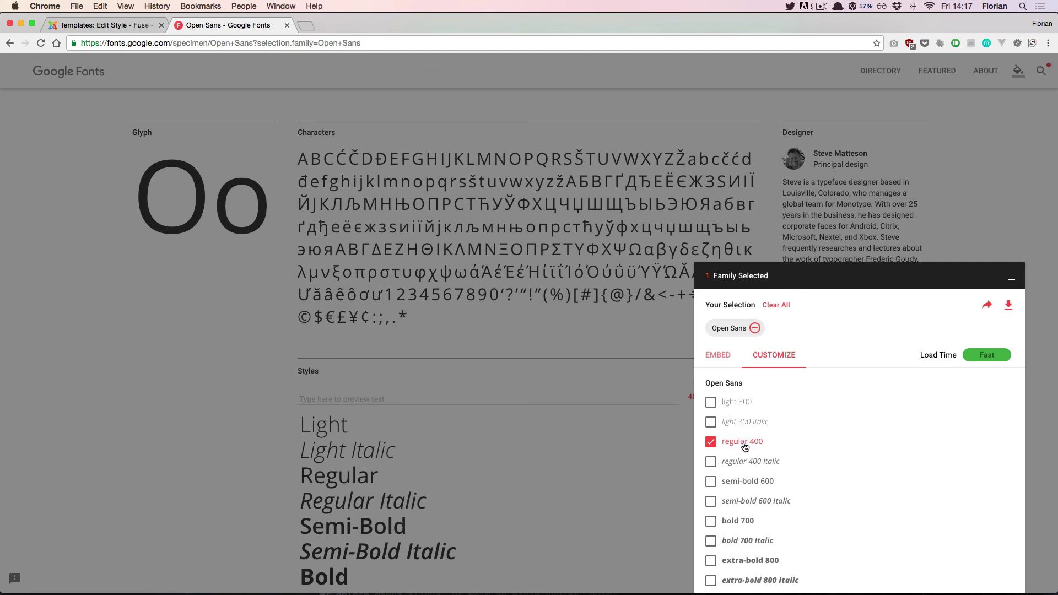
scroll(745, 447, "down", 5)
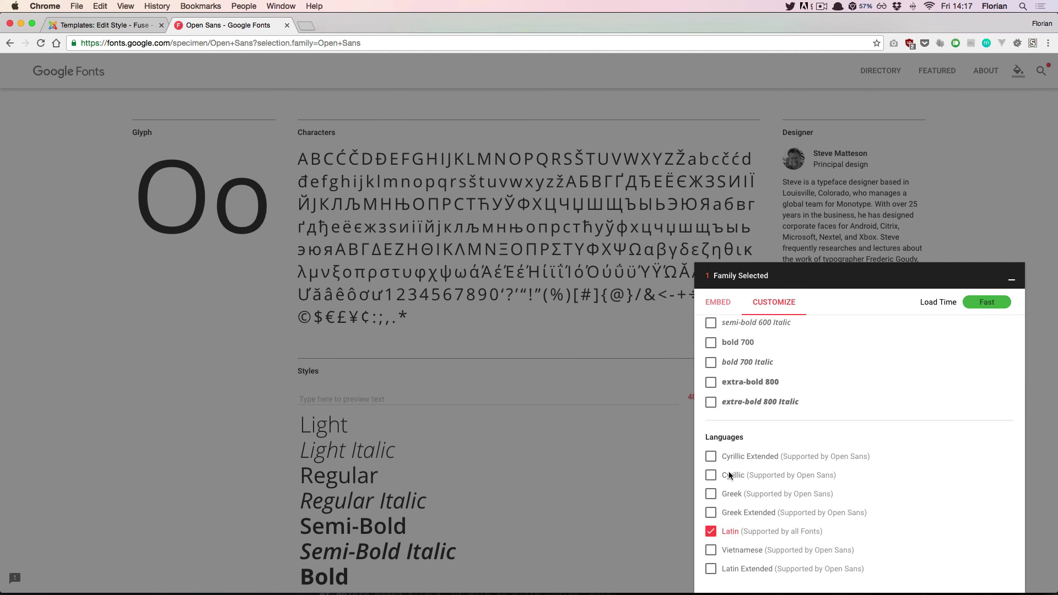
scroll(813, 474, "up", 5)
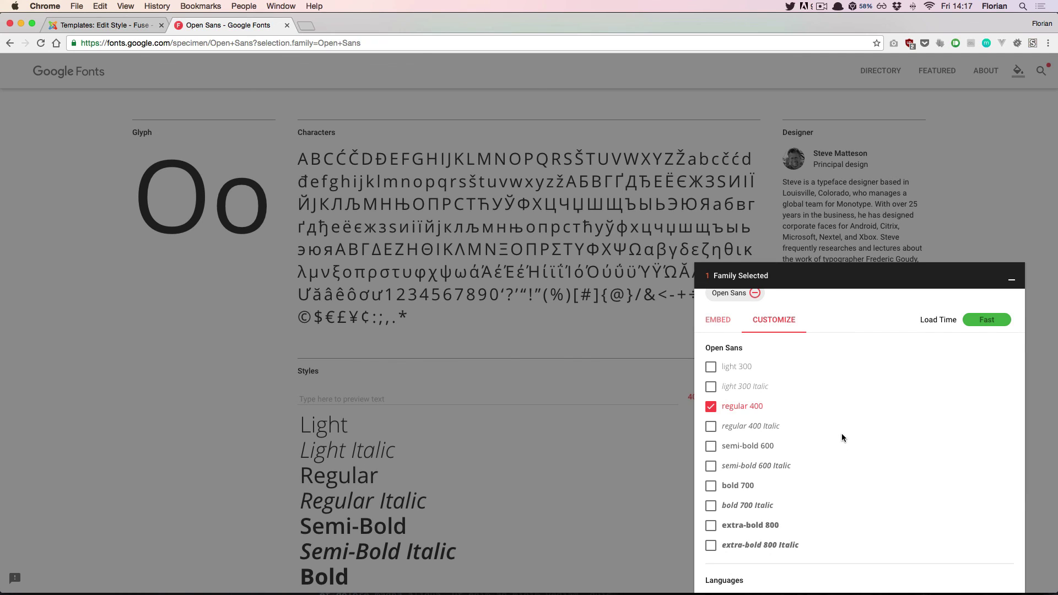
Set the Open Sans variants to 400,700 and save the style changes.
left_click(127, 27)
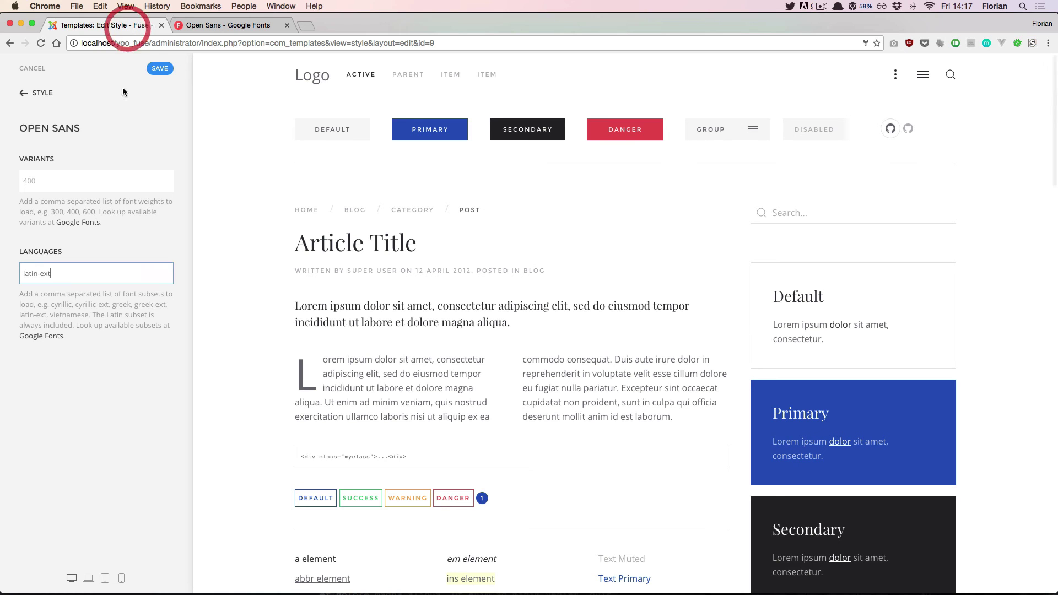
left_click(111, 179)
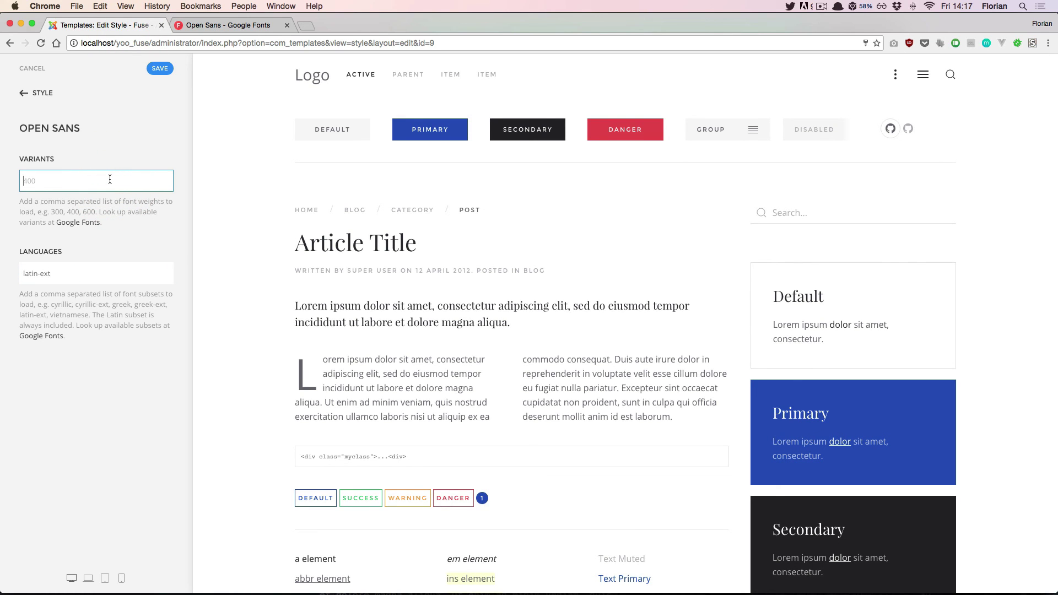
type("400,700")
left_click(42, 93)
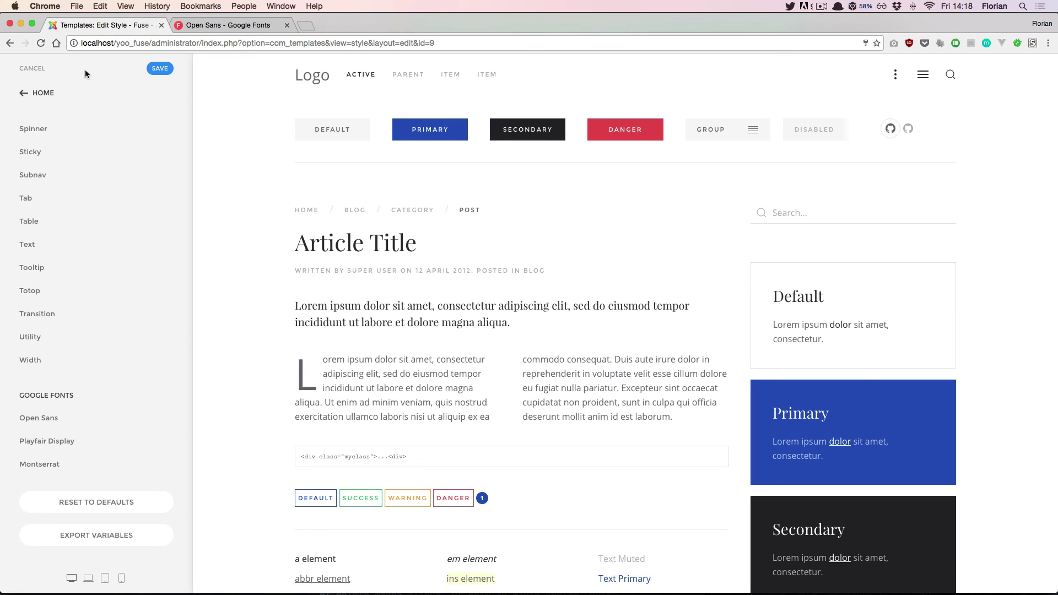
left_click(159, 68)
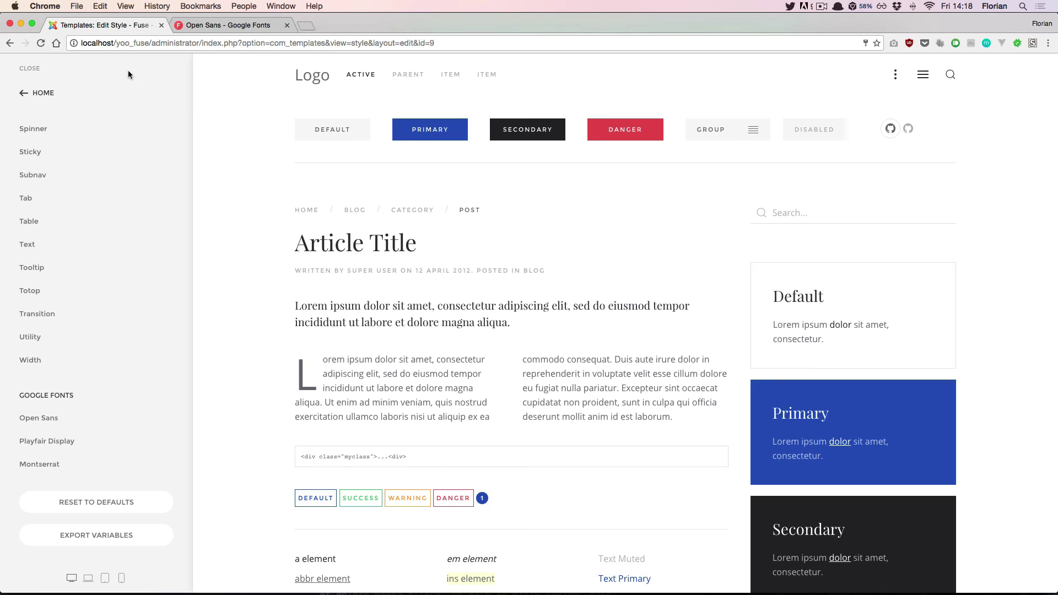